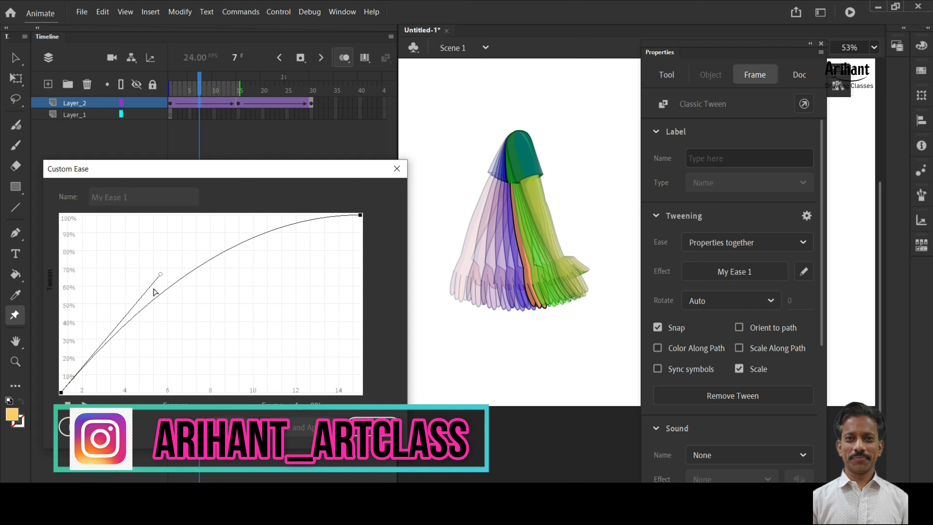
Step: Shape the custom ease of the tween between frames 1 and 15 into an S-curve with slow start and end, and apply it
{"action": "left_click", "coordinate": [160, 274]}
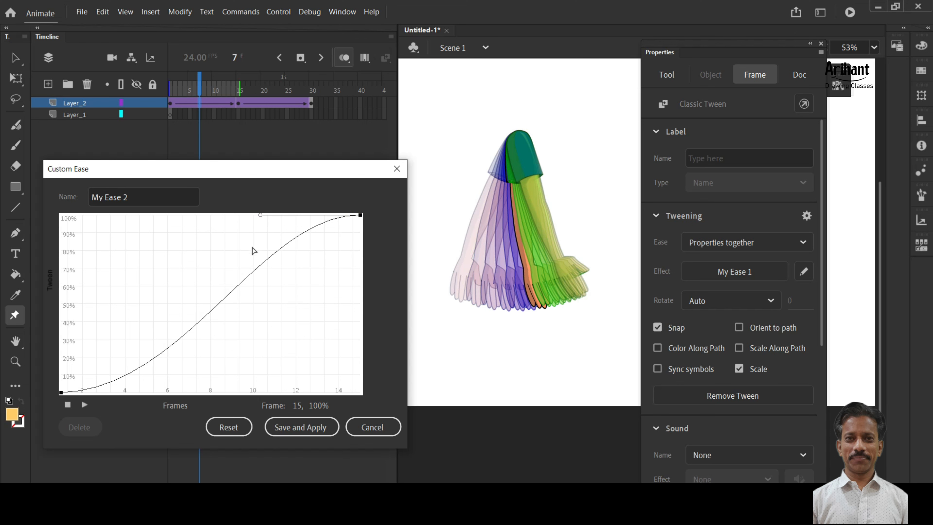
{"action": "left_click", "coordinate": [309, 430]}
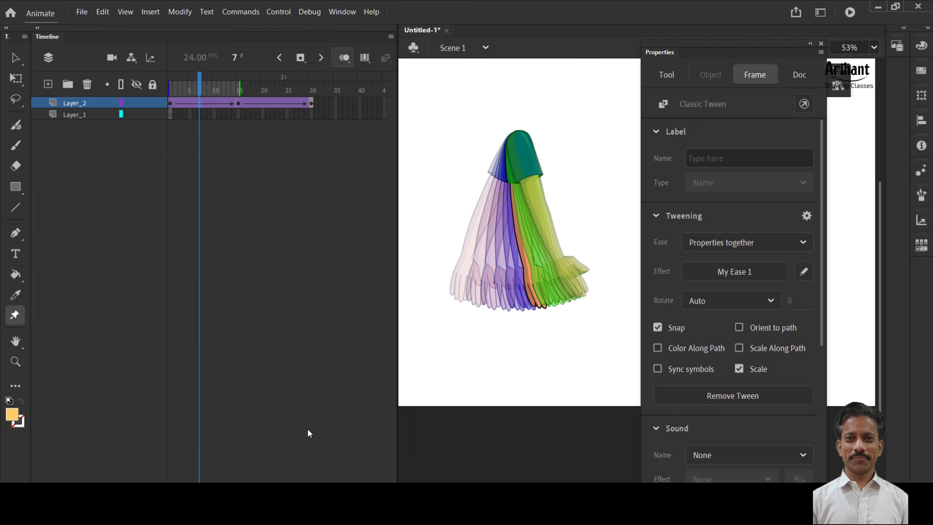
{"action": "mouse_move", "coordinate": [201, 90]}
{"action": "left_mouse_down"}
{"action": "mouse_move", "coordinate": [170, 90]}
{"action": "mouse_move", "coordinate": [233, 89]}
{"action": "left_mouse_up"}
Step: Copy the first tween's custom ease curve and apply it to the tween between frames 15 and 30
{"action": "left_click", "coordinate": [223, 105]}
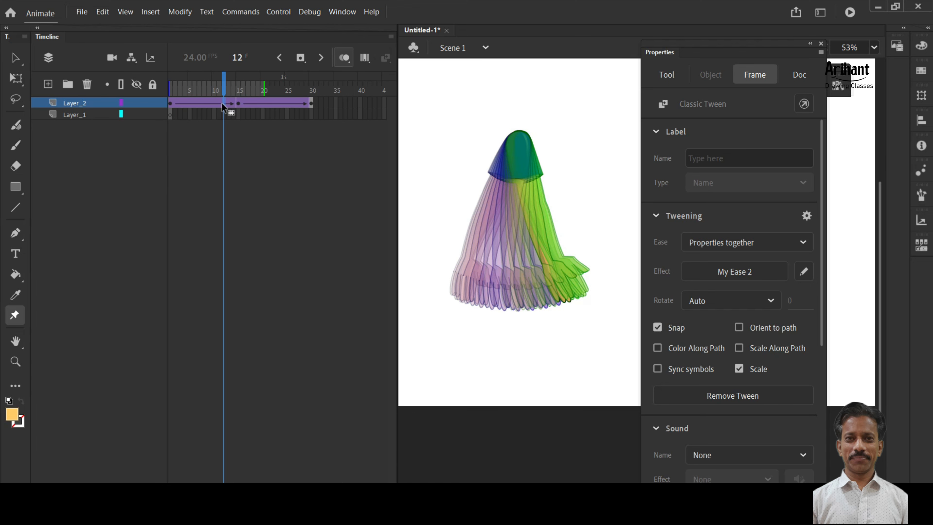
{"action": "left_click", "coordinate": [805, 272]}
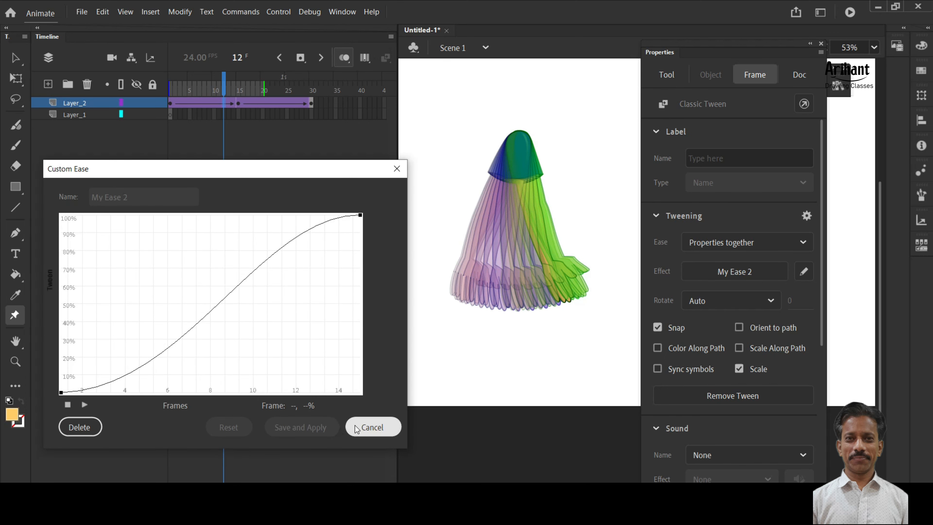
{"action": "left_click", "coordinate": [397, 170]}
{"action": "left_click", "coordinate": [259, 103]}
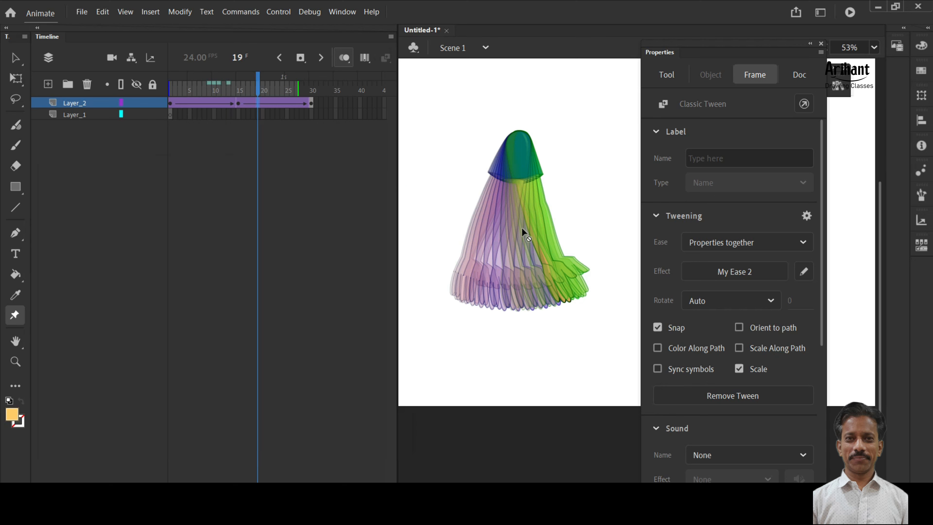
{"action": "left_click", "coordinate": [803, 272]}
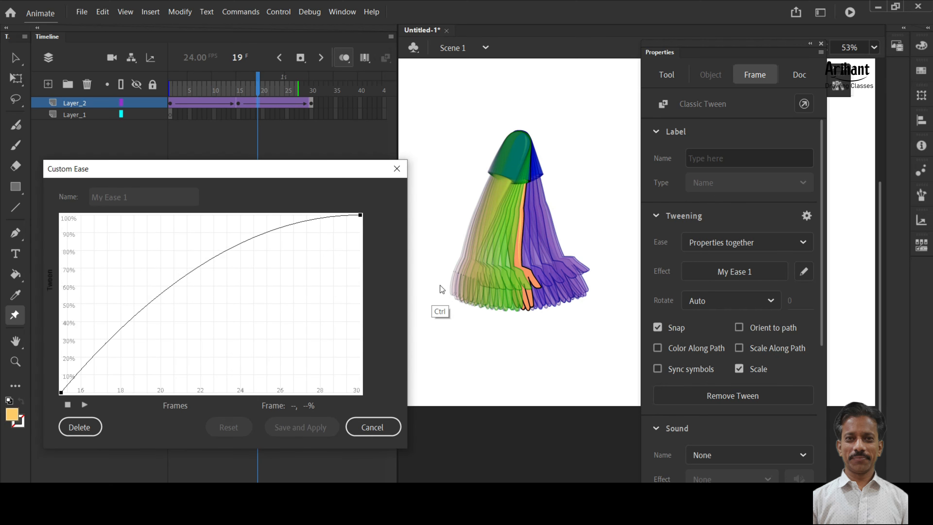
{"action": "key", "text": "ctrl+v"}
{"action": "left_click", "coordinate": [326, 430]}
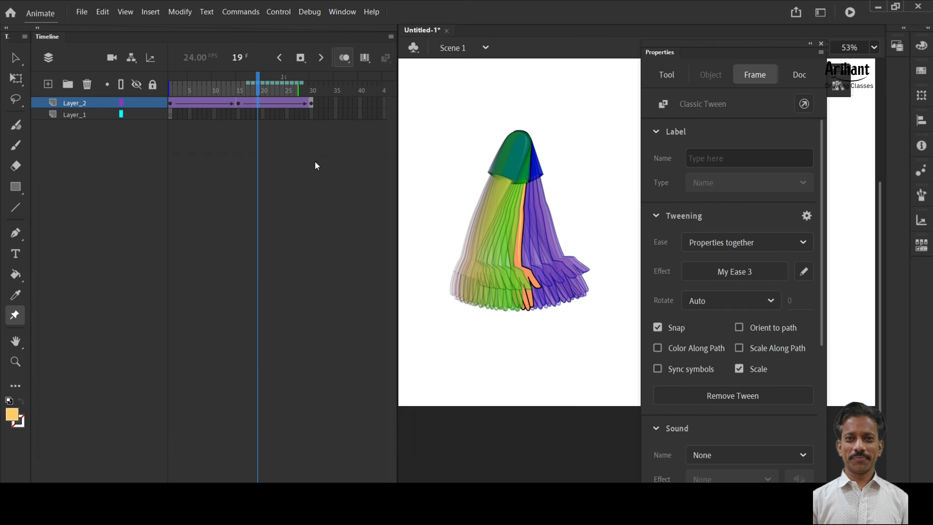
Step: Turn off onion skinning and play the arm swing from frame 1
{"action": "left_click", "coordinate": [349, 59]}
{"action": "left_click_drag", "start_coordinate": [245, 92], "coordinate": [169, 92]}
{"action": "key", "text": "Return"}
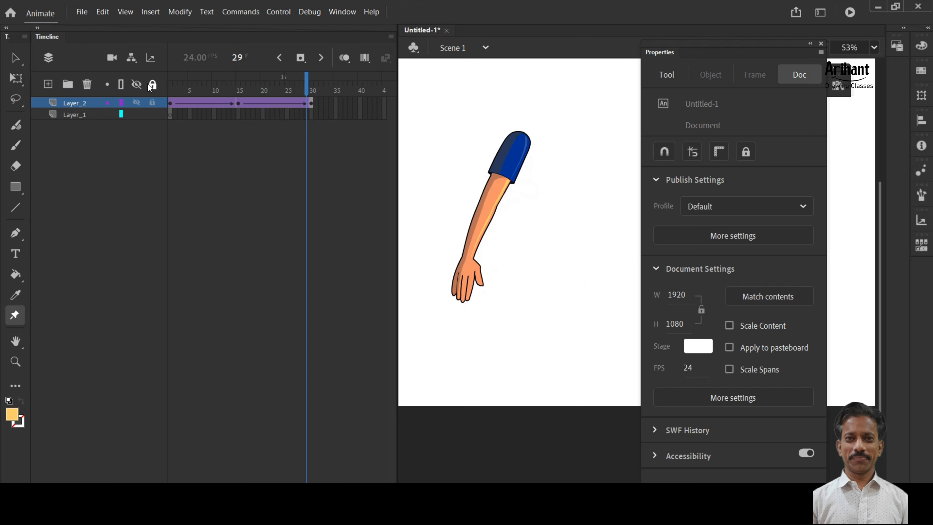
{"action": "key", "text": "Return"}
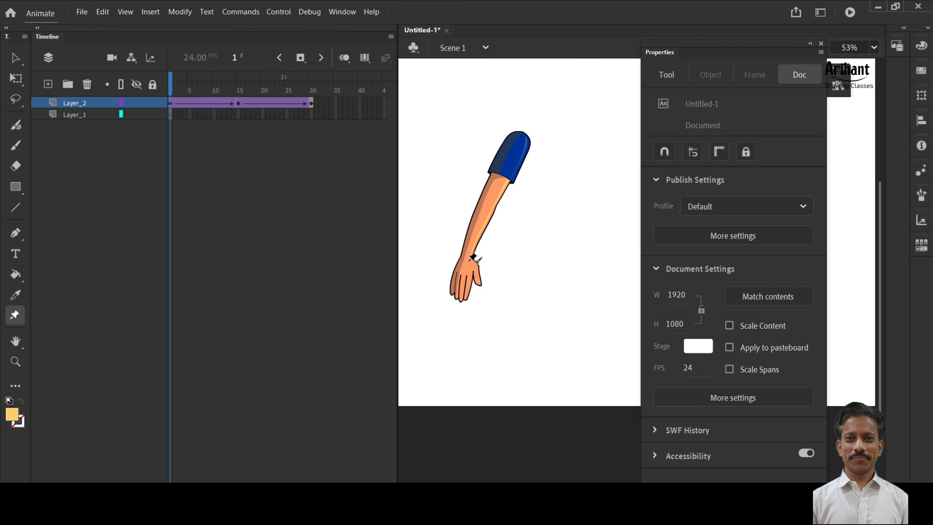
Step: Bend the hand outward at the wrist on frame 1 with the Asset Warp bones
{"action": "left_click", "coordinate": [468, 264]}
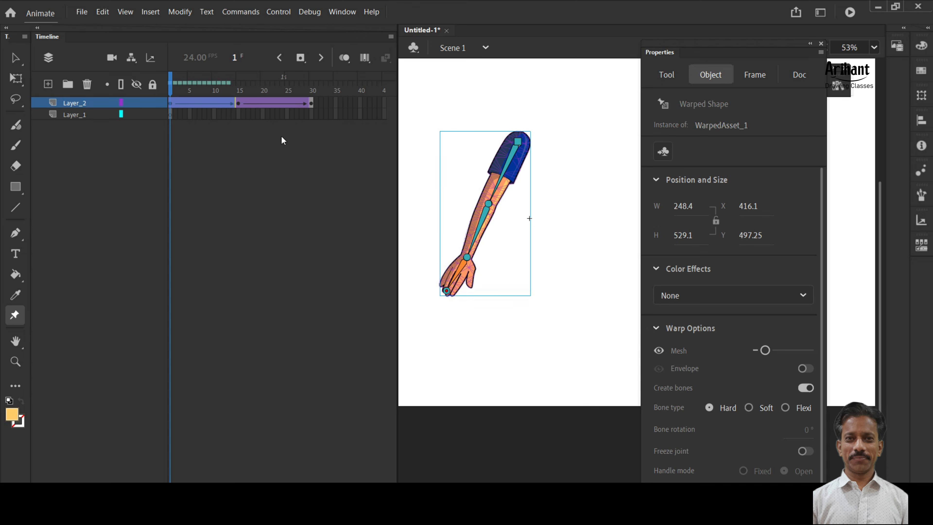
{"action": "left_click_drag", "start_coordinate": [197, 86], "coordinate": [182, 85]}
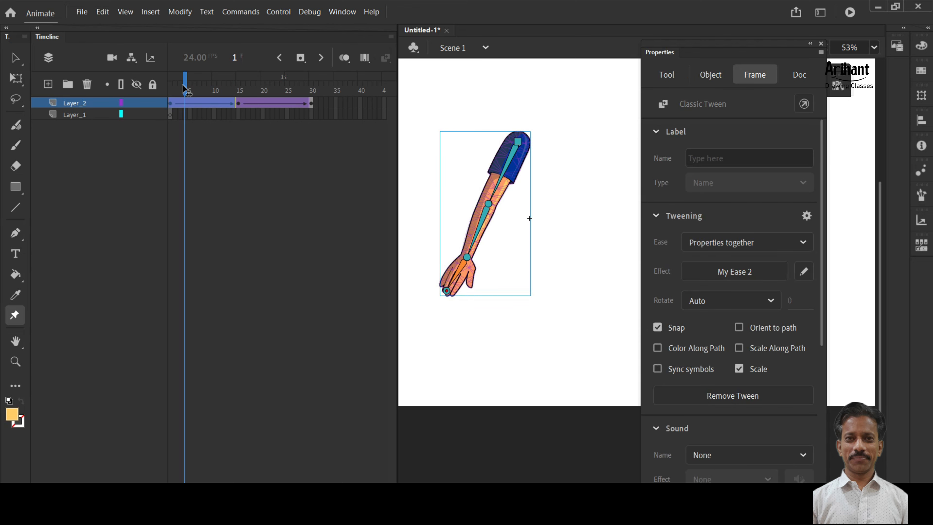
Step: Examine the arm swing frame by frame from frame 1 to frame 15 and back
{"action": "key", "text": "period"}
{"action": "key", "text": "period"}
{"action": "key", "text": "period"}
{"action": "key", "text": "period"}
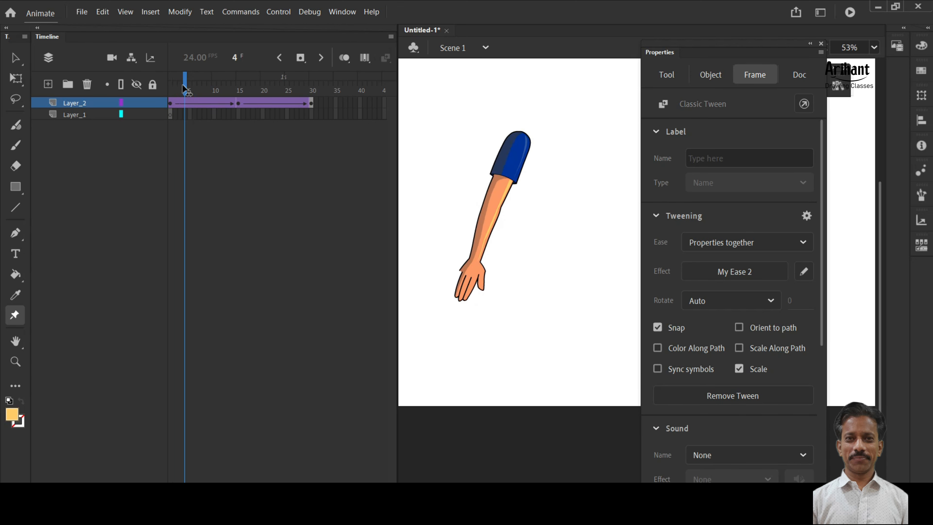
{"action": "key", "text": "period"}
{"action": "key", "text": "period"}
{"action": "key", "text": "period"}
{"action": "key", "text": "period"}
{"action": "key", "text": "period"}
{"action": "key", "text": "period"}
{"action": "key", "text": "period"}
{"action": "key", "text": "period"}
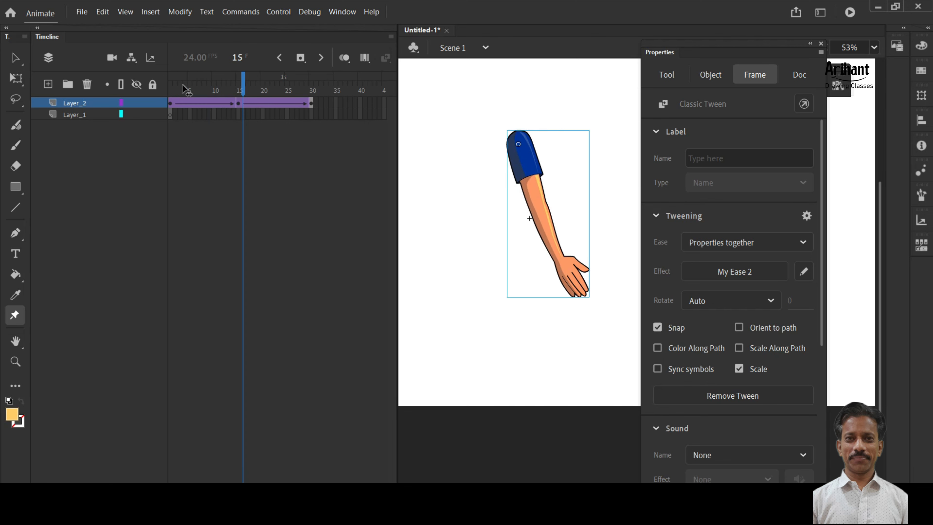
{"action": "key", "text": "comma"}
{"action": "key", "text": "comma"}
{"action": "key", "text": "comma"}
{"action": "key", "text": "comma"}
{"action": "key", "text": "comma"}
{"action": "key", "text": "comma"}
{"action": "key", "text": "comma"}
{"action": "key", "text": "comma"}
{"action": "key", "text": "comma"}
{"action": "key", "text": "comma"}
{"action": "key", "text": "comma"}
{"action": "key", "text": "comma"}
{"action": "key", "text": "comma"}
{"action": "key", "text": "comma"}
{"action": "key", "text": "comma"}
Step: Convert frame 5 of Layer_2 to a keyframe
{"action": "left_click", "coordinate": [202, 114]}
{"action": "left_click", "coordinate": [204, 103]}
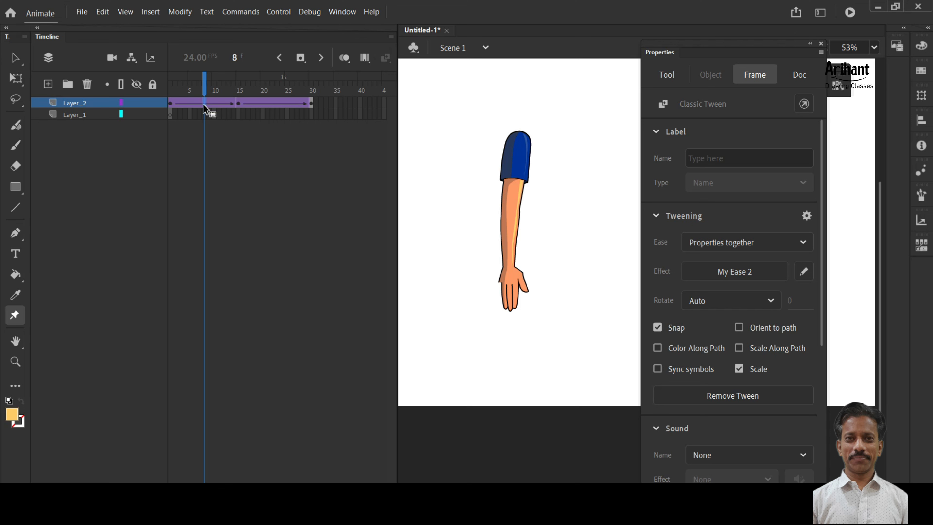
{"action": "left_click", "coordinate": [190, 104]}
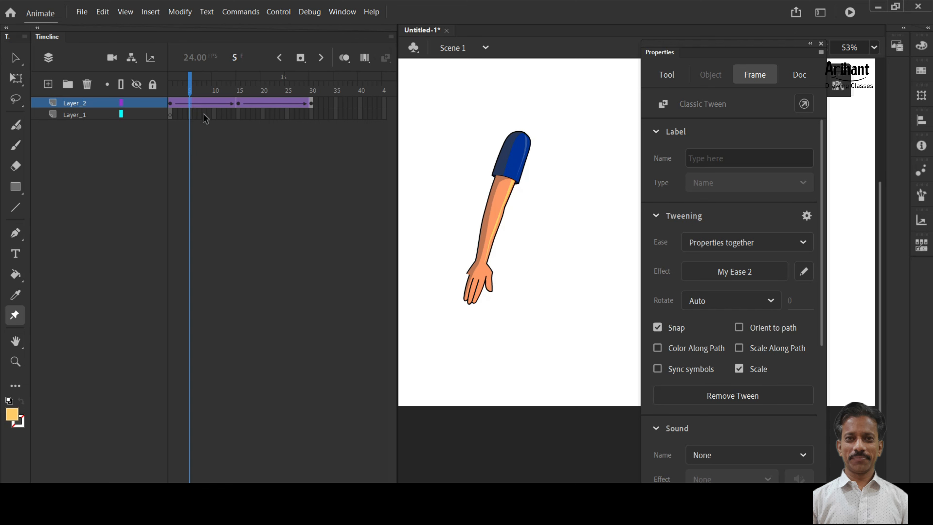
{"action": "right_click", "coordinate": [191, 105]}
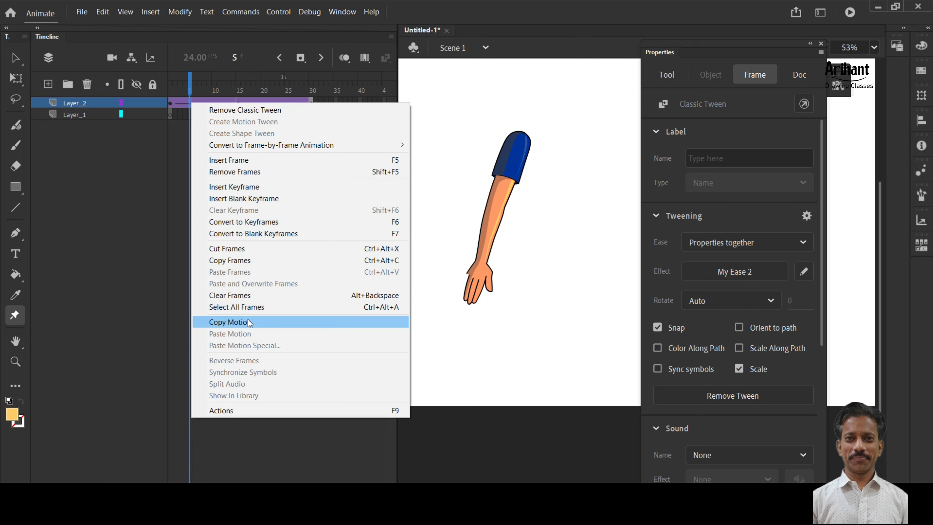
{"action": "left_click", "coordinate": [262, 223]}
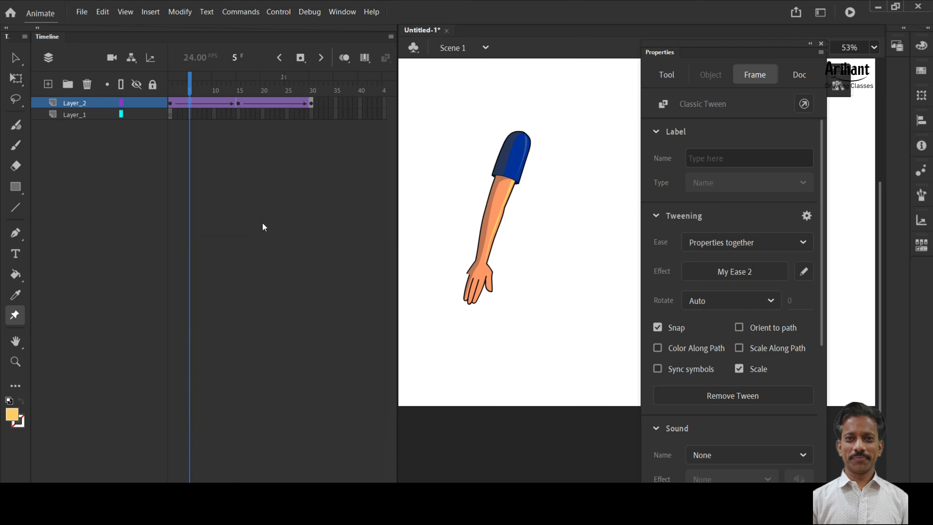
Step: Return to frame 1 and reduce the hand's outward bend at the wrist by moving its fingertip joint
{"action": "left_click", "coordinate": [170, 88]}
{"action": "left_click", "coordinate": [467, 260]}
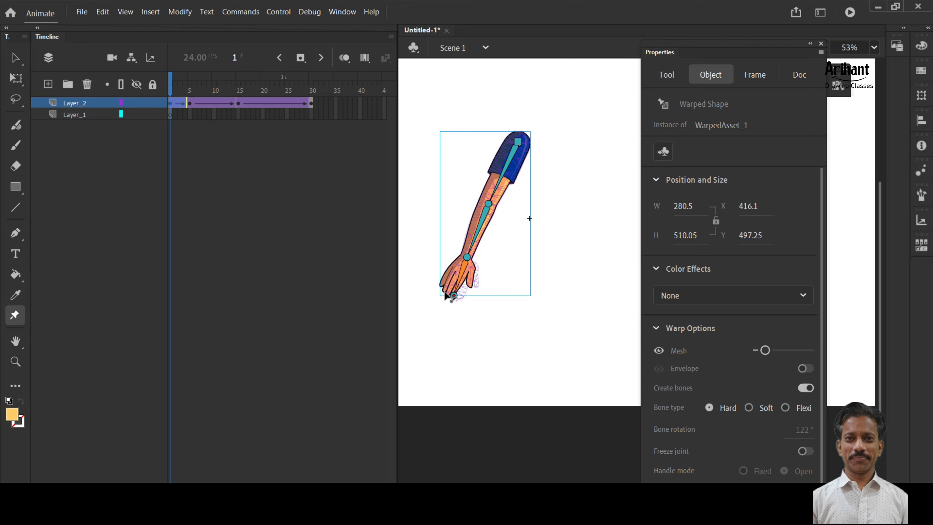
{"action": "mouse_move", "coordinate": [171, 88]}
{"action": "left_mouse_down"}
{"action": "mouse_move", "coordinate": [190, 88]}
{"action": "mouse_move", "coordinate": [171, 88]}
{"action": "left_mouse_up"}
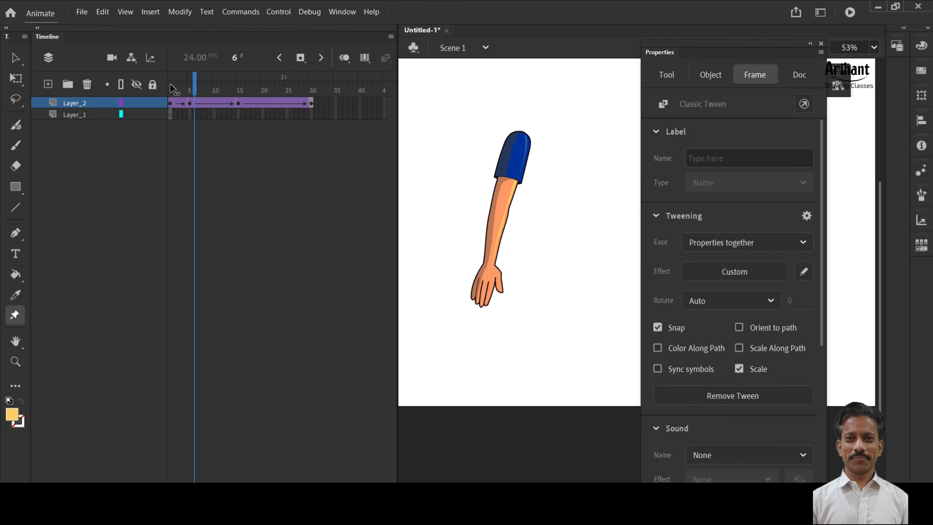
Step: Convert frame 10 of Layer_2 to a keyframe and bend the hand backward at the wrist so it trails the swing
{"action": "left_click", "coordinate": [217, 114]}
{"action": "left_click", "coordinate": [216, 103]}
{"action": "right_click", "coordinate": [214, 103]}
{"action": "left_click", "coordinate": [263, 222]}
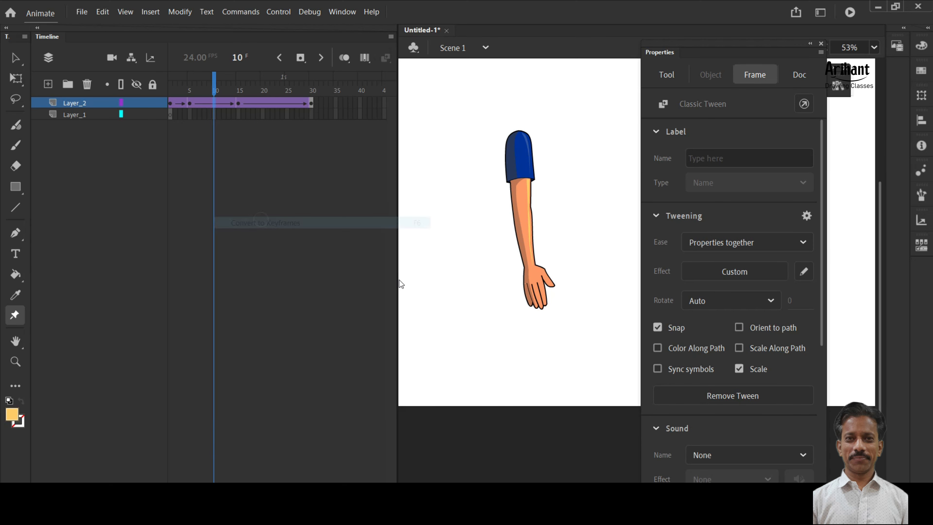
{"action": "left_click", "coordinate": [530, 270]}
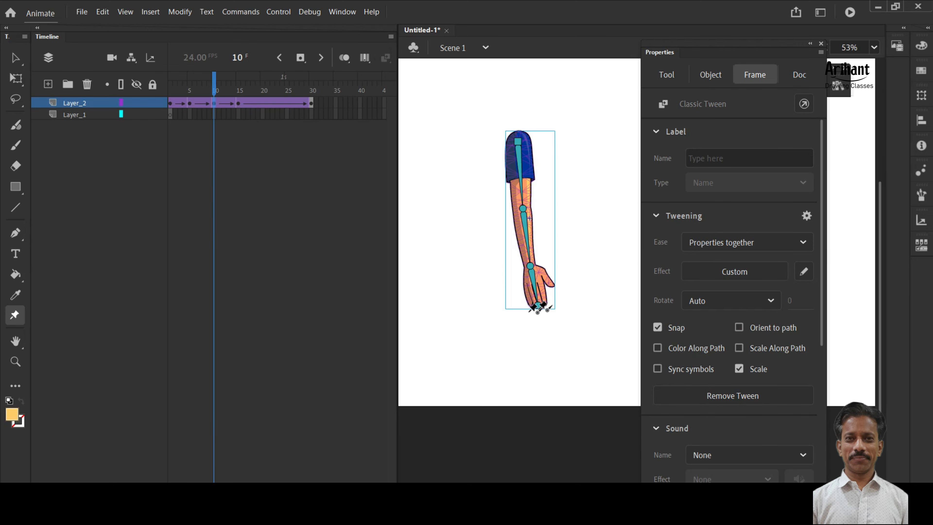
{"action": "mouse_move", "coordinate": [212, 85]}
{"action": "left_mouse_down"}
{"action": "mouse_move", "coordinate": [199, 86]}
{"action": "mouse_move", "coordinate": [228, 85]}
{"action": "left_mouse_up"}
Step: Adjust the fingertip and wrist joints on the frame 15 keyframe to lower the hand slightly
{"action": "left_click", "coordinate": [239, 105]}
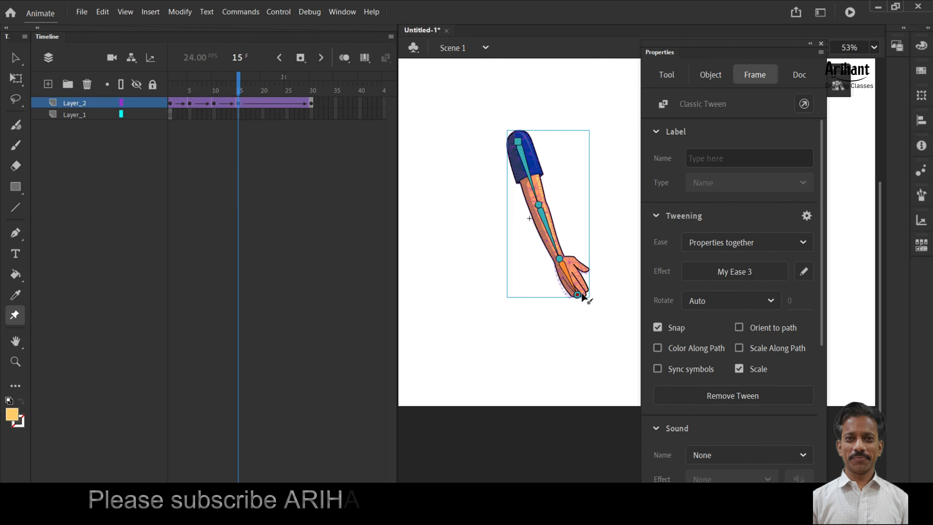
{"action": "left_click_drag", "start_coordinate": [582, 295], "coordinate": [580, 297]}
{"action": "left_click_drag", "start_coordinate": [559, 259], "coordinate": [555, 260]}
Step: Convert frame 20 of Layer_2 to a keyframe and bend the hand forward at the wrist so it trails the return swing
{"action": "left_click_drag", "start_coordinate": [171, 85], "coordinate": [263, 86]}
{"action": "right_click", "coordinate": [262, 104]}
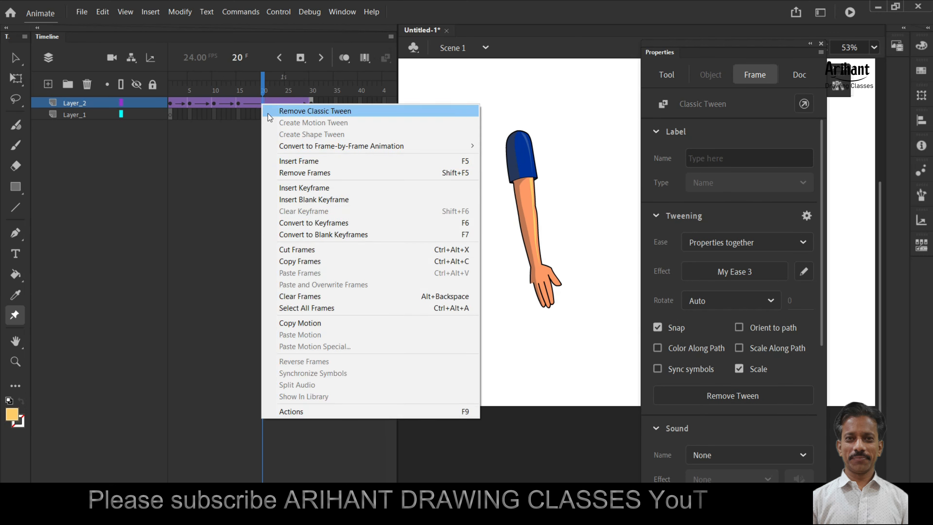
{"action": "left_click", "coordinate": [322, 224]}
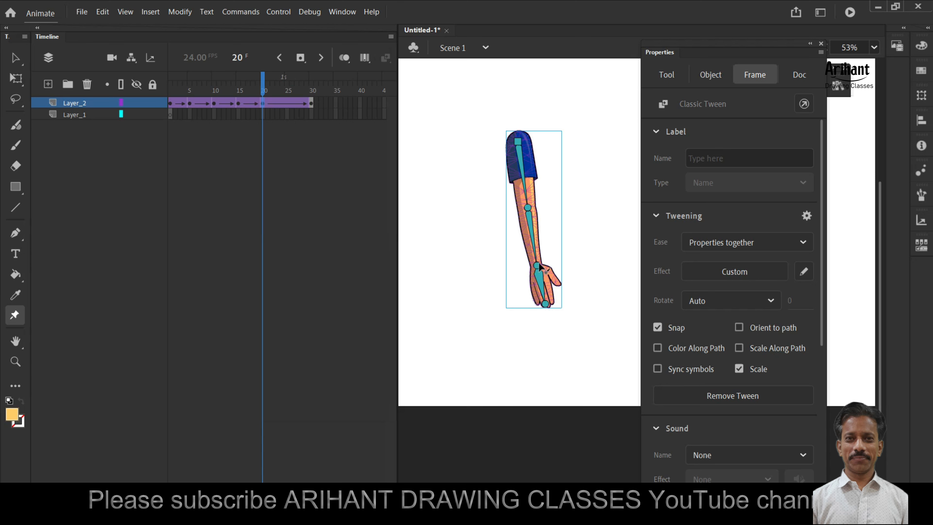
{"action": "left_click", "coordinate": [548, 304]}
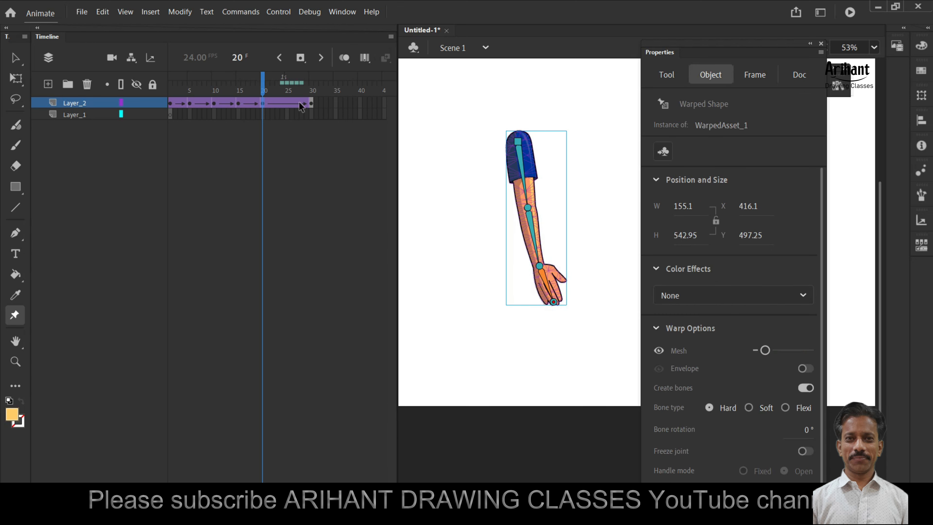
Step: Convert frame 25 of Layer_2 to a keyframe and bend the hand forward using its fingertip and wrist joints
{"action": "right_click", "coordinate": [289, 103]}
{"action": "left_click", "coordinate": [323, 220]}
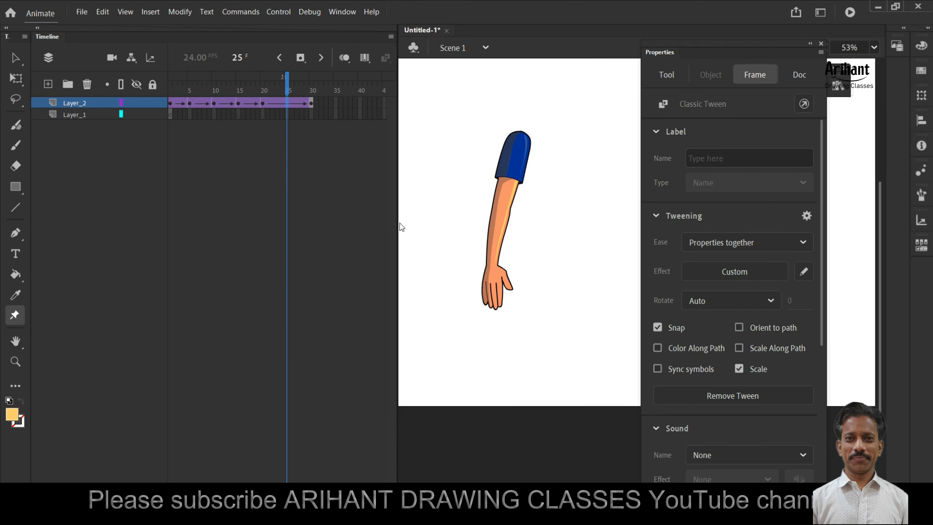
{"action": "left_click", "coordinate": [494, 308]}
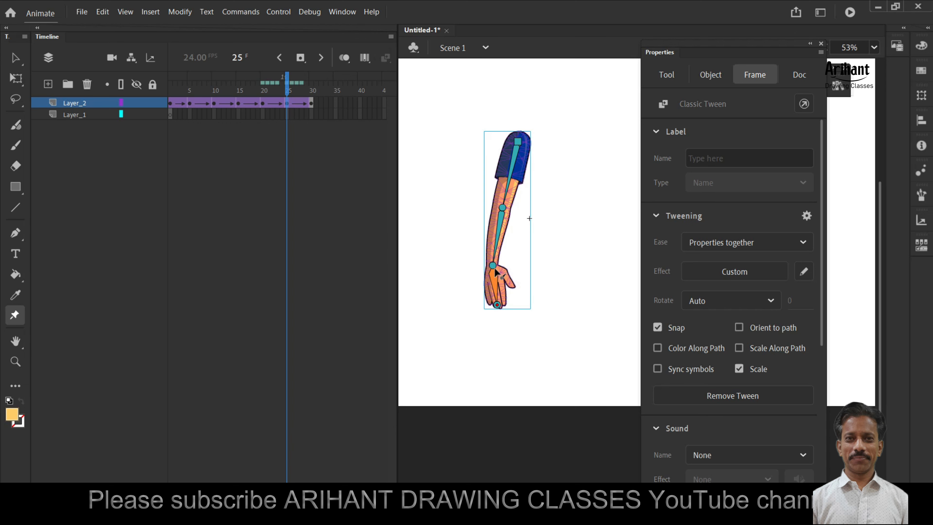
{"action": "left_click", "coordinate": [492, 268]}
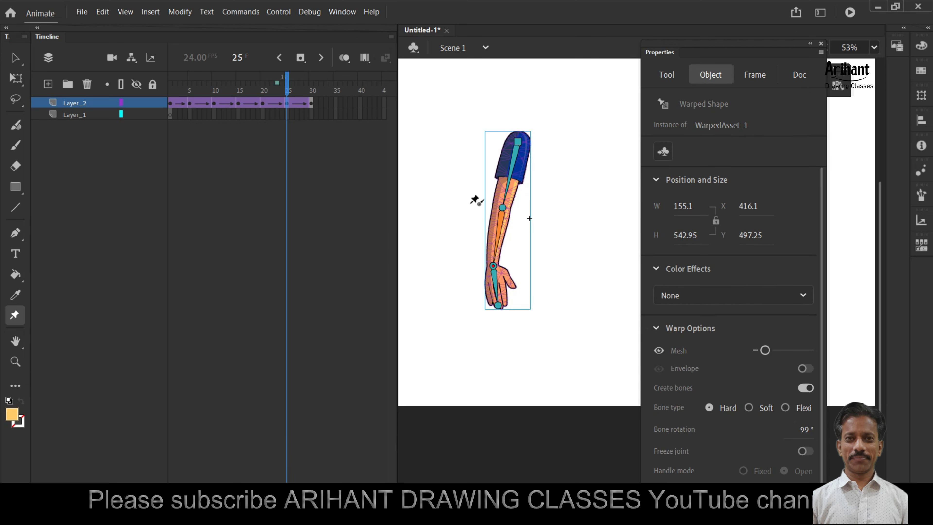
Step: Copy the frame 1 keyframe of Layer_2 to frame 30 and play the arm swing loop
{"action": "left_click_drag", "start_coordinate": [290, 80], "coordinate": [287, 81]}
{"action": "left_click", "coordinate": [171, 91]}
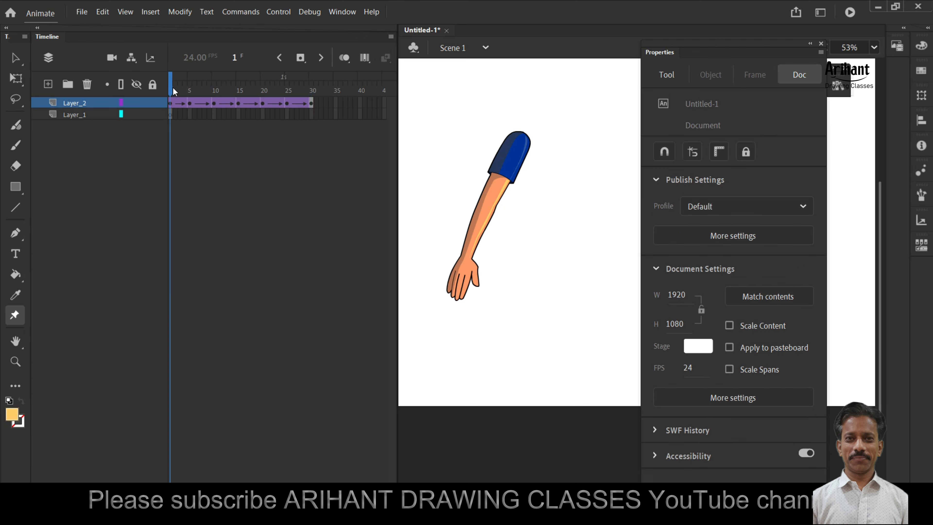
{"action": "left_click", "coordinate": [172, 106]}
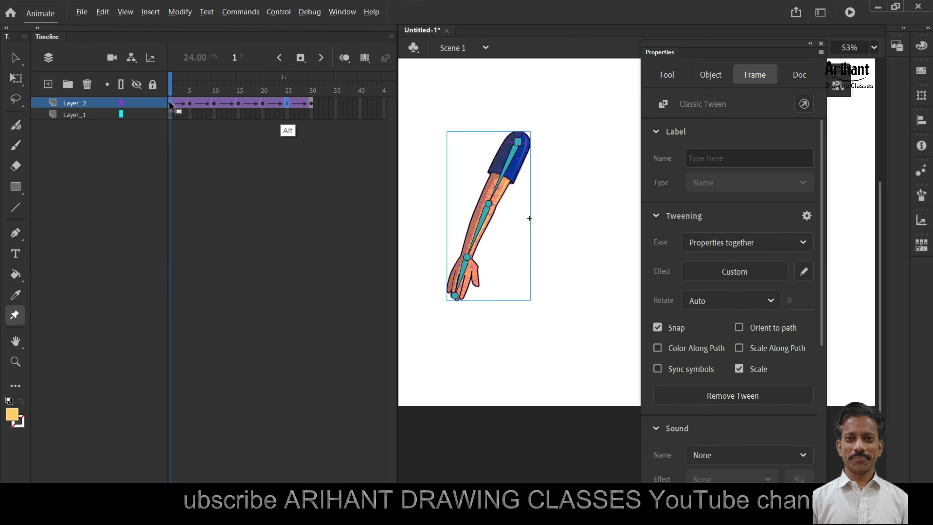
{"action": "key", "text": "Return"}
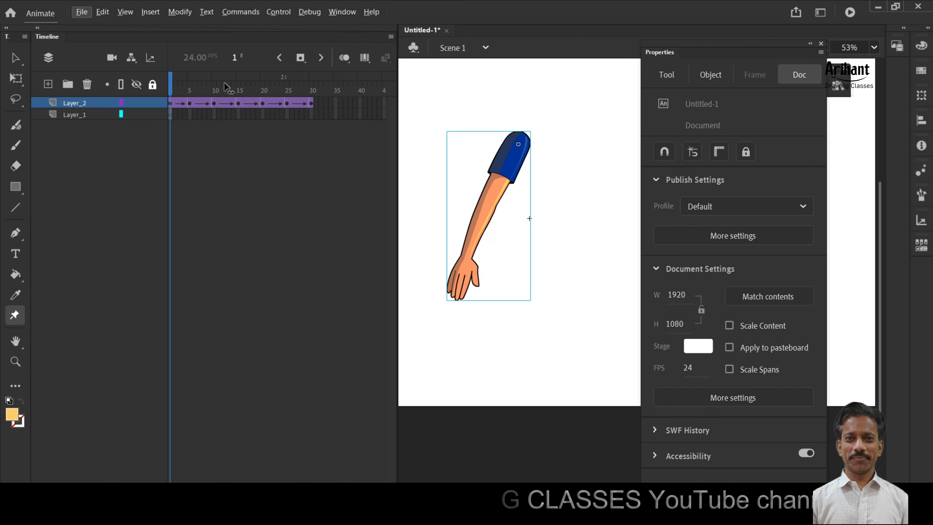
Step: Go to frame 5 and turn on onion skinning to compare the arm poses
{"action": "left_click", "coordinate": [190, 88]}
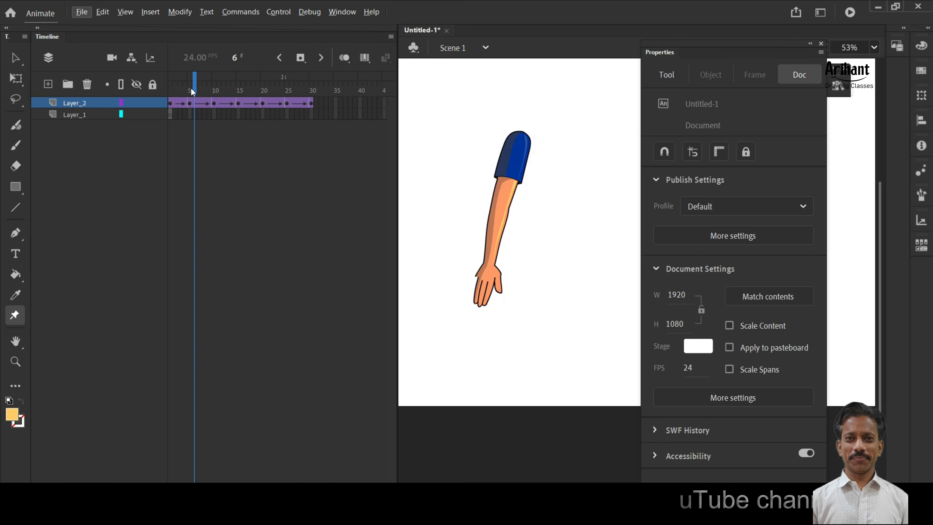
{"action": "left_click", "coordinate": [344, 58]}
{"action": "left_click_drag", "start_coordinate": [228, 87], "coordinate": [240, 88]}
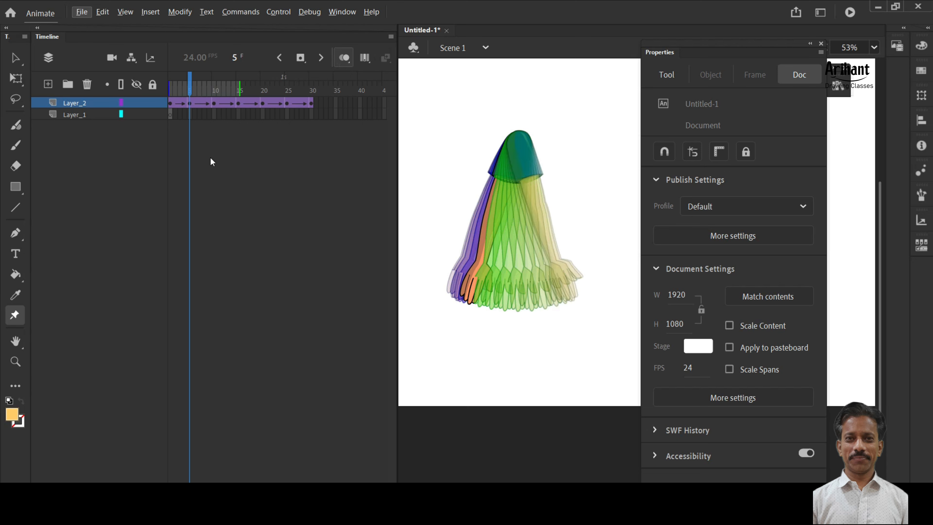
Step: Nudge the elbow joint slightly forward on the frame 10 keyframe of Layer_2 and play the swing
{"action": "left_click", "coordinate": [189, 105]}
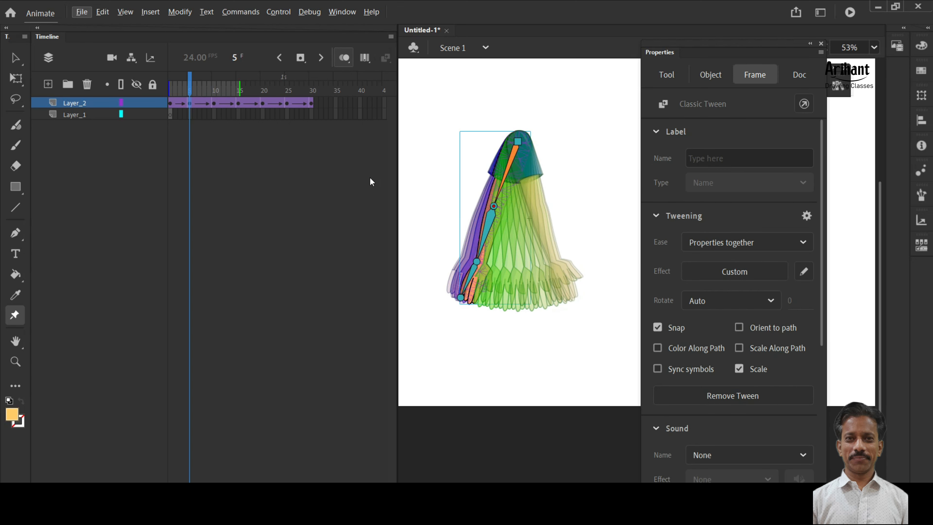
{"action": "left_click", "coordinate": [216, 105]}
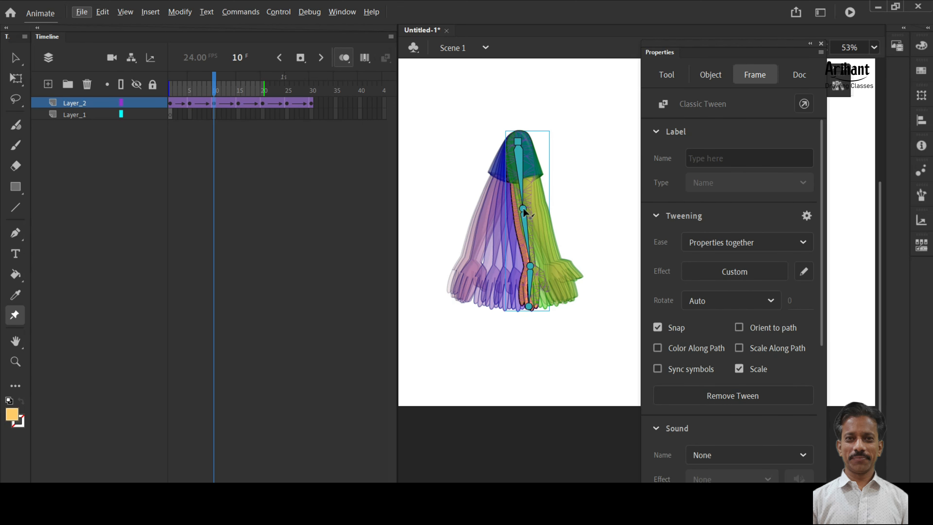
{"action": "left_click_drag", "start_coordinate": [523, 208], "coordinate": [529, 210]}
{"action": "key", "text": "Return"}
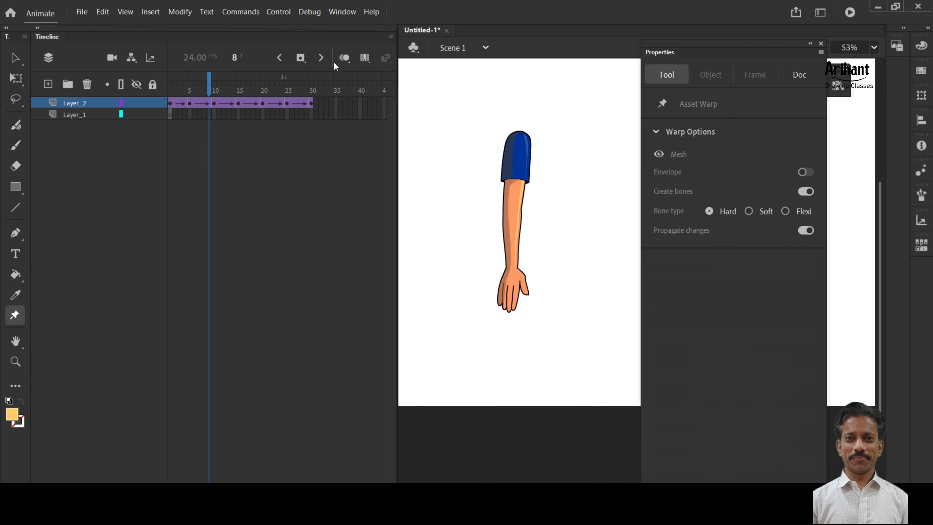
Step: With onion skinning on, nudge the elbow joint slightly backward on the frame 25 keyframe of Layer_2
{"action": "left_click", "coordinate": [312, 77]}
{"action": "left_click_drag", "start_coordinate": [312, 77], "coordinate": [263, 79]}
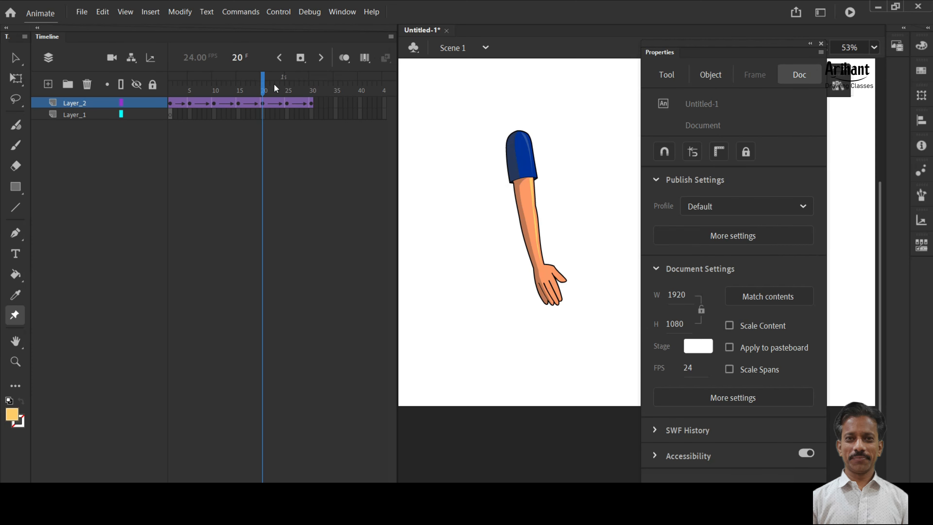
{"action": "left_click", "coordinate": [344, 57]}
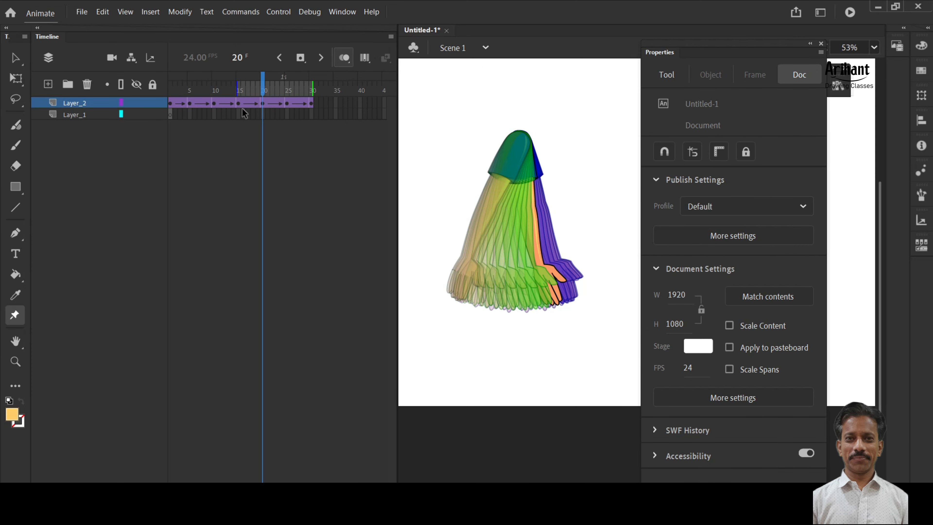
{"action": "left_click", "coordinate": [264, 107]}
{"action": "left_click", "coordinate": [289, 105]}
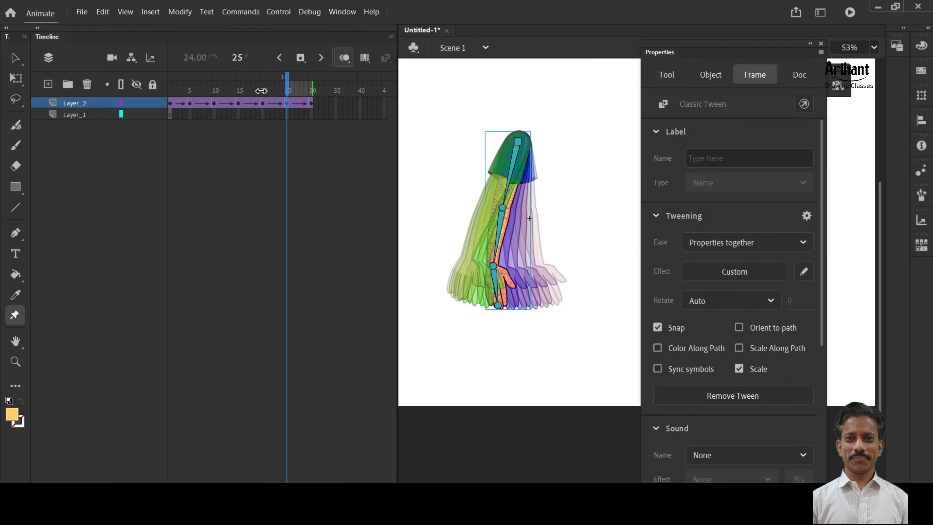
{"action": "left_click_drag", "start_coordinate": [261, 91], "coordinate": [287, 91]}
{"action": "left_click_drag", "start_coordinate": [503, 208], "coordinate": [497, 208]}
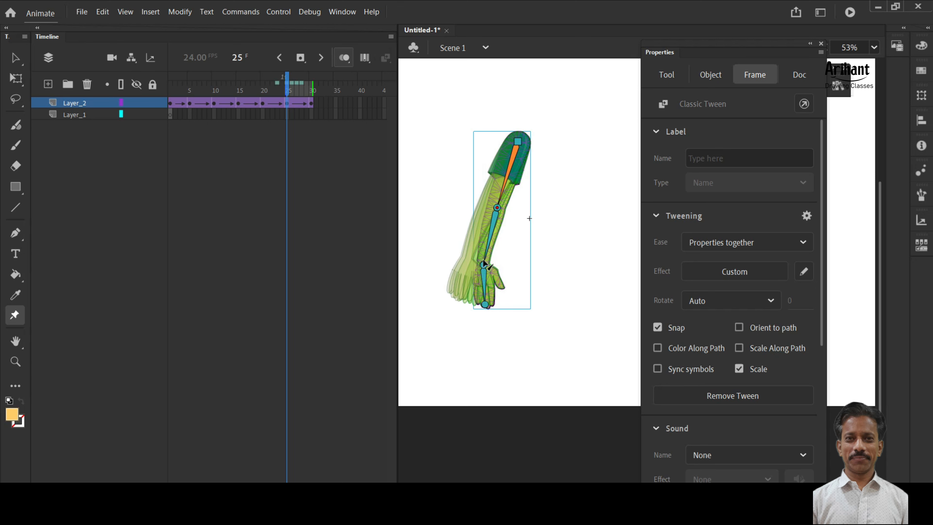
Step: Turn off onion skinning and test the arm swing as a movie
{"action": "left_click", "coordinate": [344, 58]}
{"action": "left_click_drag", "start_coordinate": [287, 85], "coordinate": [274, 86]}
{"action": "key", "text": "Return"}
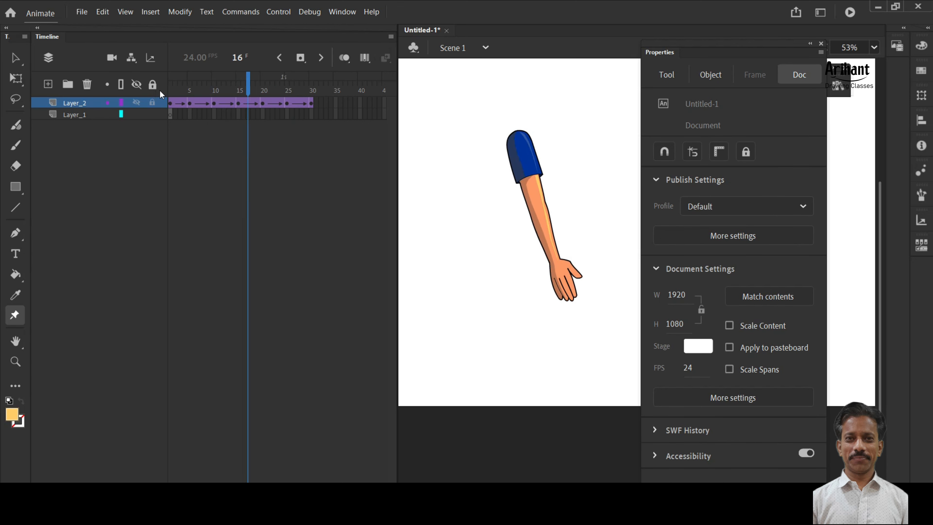
{"action": "key", "text": "ctrl+Return"}
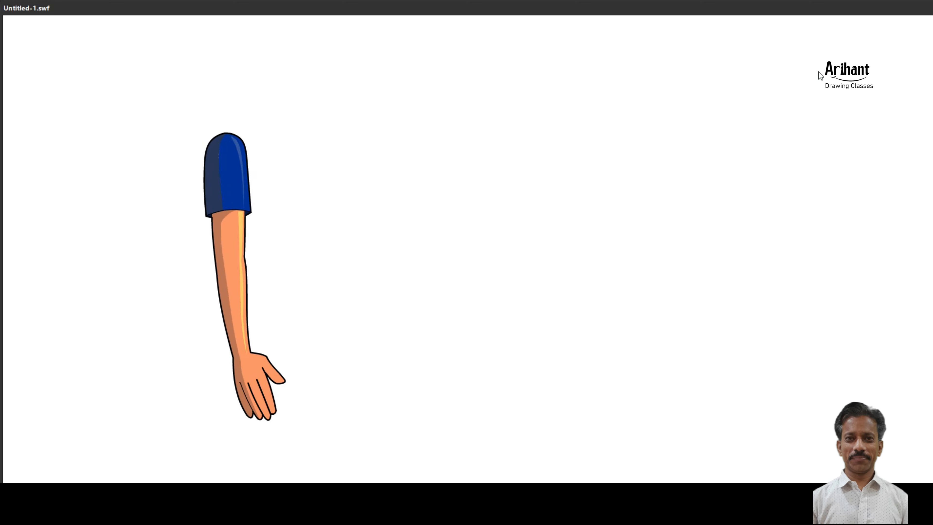
{"action": "left_click", "coordinate": [863, 11]}
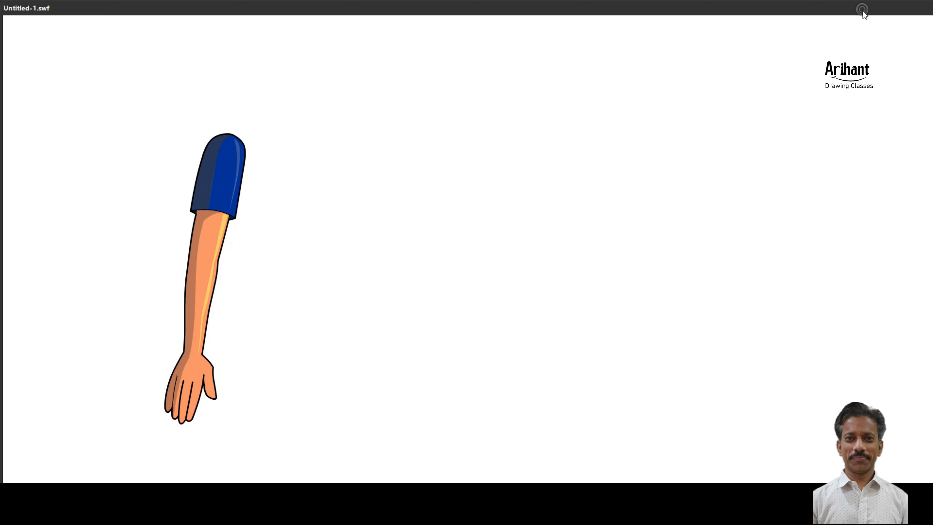
{"action": "left_click", "coordinate": [925, 6]}
Step: Draw a vertical line on Layer_3 beside the arm, starting level with the forearm and ending level with the shoulder
{"action": "left_click", "coordinate": [810, 43]}
{"action": "key", "text": "v"}
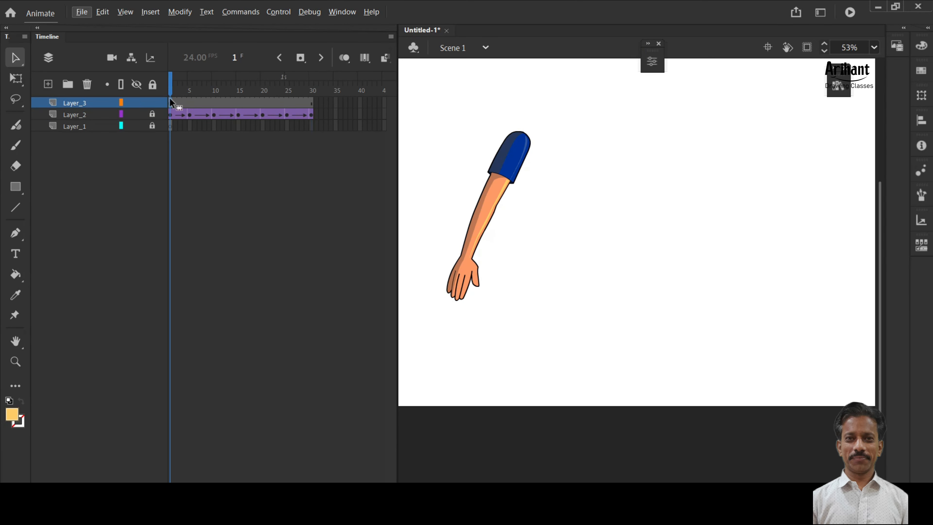
{"action": "key", "text": "n"}
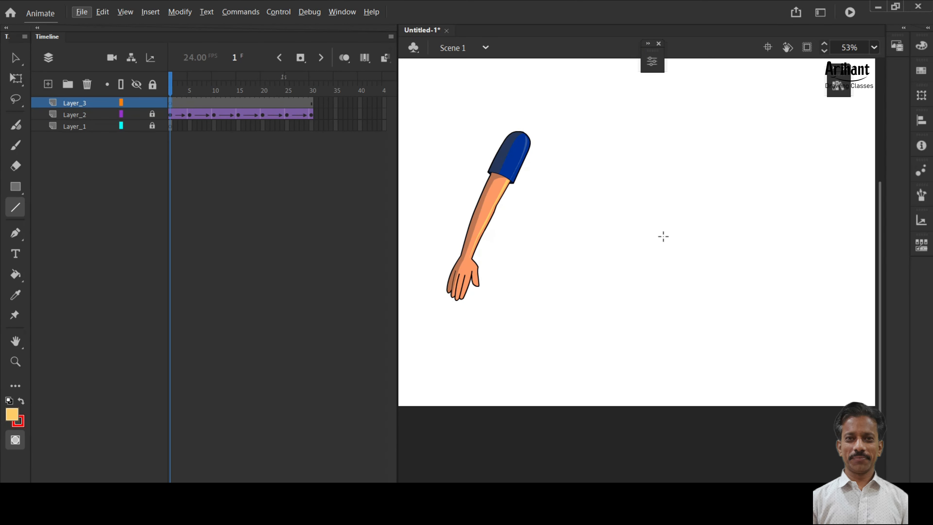
{"action": "left_click_drag", "start_coordinate": [700, 264], "coordinate": [700, 136]}
Step: Convert the vertical line to a graphic symbol named Pendulum
{"action": "key", "text": "v"}
{"action": "left_click_drag", "start_coordinate": [742, 104], "coordinate": [633, 351]}
{"action": "right_click", "coordinate": [700, 171]}
{"action": "left_click", "coordinate": [750, 458]}
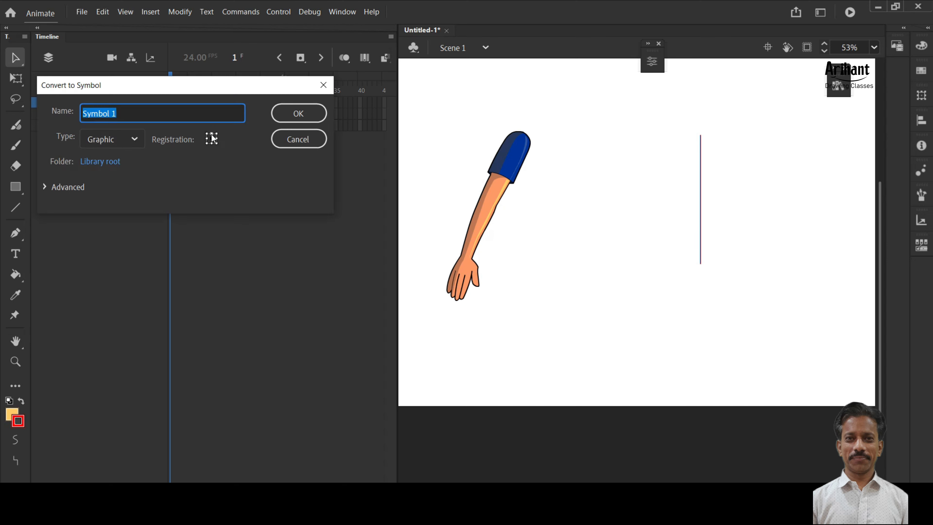
{"action": "type", "text": "Pendulum"}
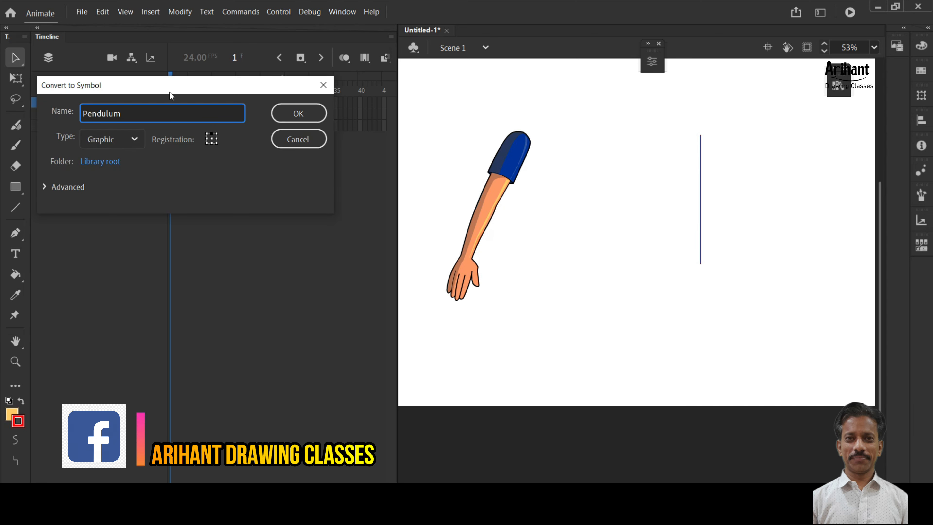
{"action": "key", "text": "Return"}
Step: Inside the Pendulum symbol, draw a filled square as a bob at the lower end of the line and return to Scene 1
{"action": "double_click", "coordinate": [700, 200]}
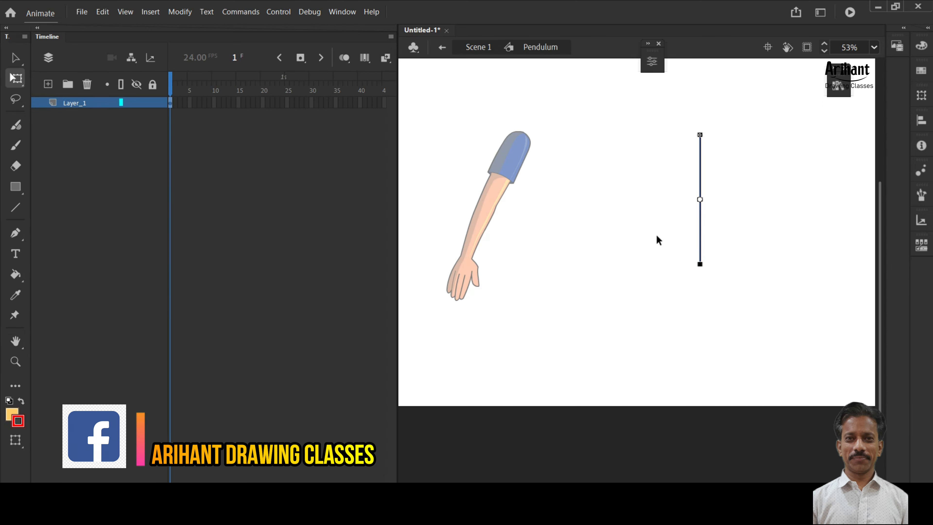
{"action": "key", "text": "r"}
{"action": "left_click_drag", "start_coordinate": [687, 294], "coordinate": [715, 283]}
{"action": "key", "text": "v"}
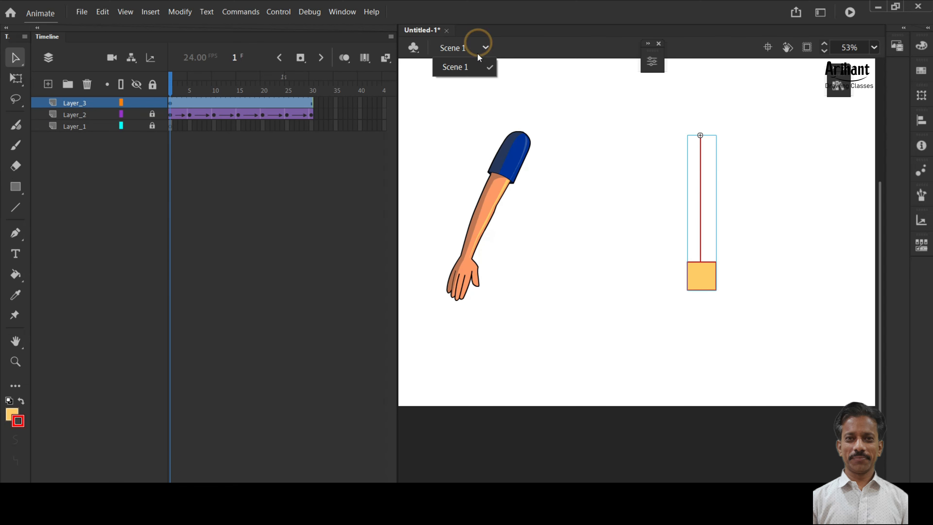
Step: Convert frame 15 of Layer_3 to a keyframe and rotate the pendulum on frame 1 to swing backward like the arm
{"action": "left_click", "coordinate": [239, 103]}
{"action": "right_click", "coordinate": [239, 103]}
{"action": "left_click", "coordinate": [292, 222]}
{"action": "left_click_drag", "start_coordinate": [311, 88], "coordinate": [170, 89]}
{"action": "key", "text": "q"}
{"action": "left_click_drag", "start_coordinate": [726, 298], "coordinate": [668, 298]}
Step: Copy the frame 1 keyframe of Layer_3 to frame 30 and rotate the pendulum forward on frame 15
{"action": "left_click", "coordinate": [190, 89]}
{"action": "left_click", "coordinate": [172, 103]}
{"action": "left_click_drag", "start_coordinate": [172, 103], "coordinate": [312, 103]}
{"action": "left_click", "coordinate": [238, 103]}
{"action": "left_click_drag", "start_coordinate": [725, 303], "coordinate": [780, 285]}
Step: Create classic tweens across Layer_3 and play the pendulum swing
{"action": "mouse_move", "coordinate": [306, 104]}
{"action": "left_mouse_down"}
{"action": "mouse_move", "coordinate": [216, 106]}
{"action": "mouse_move", "coordinate": [311, 105]}
{"action": "left_mouse_up"}
{"action": "right_click", "coordinate": [297, 104]}
{"action": "left_click", "coordinate": [325, 119]}
{"action": "key", "text": "Return"}
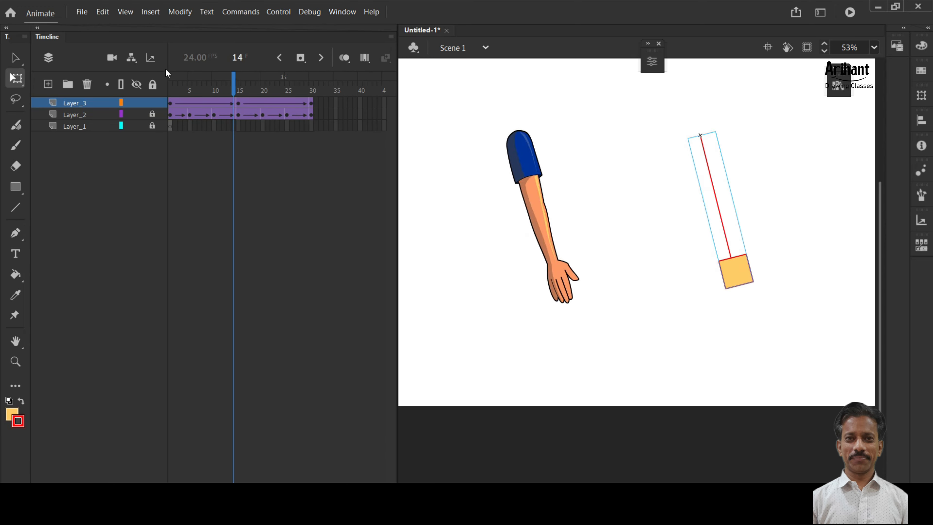
Step: Apply a custom S-shaped ease to both Layer_3 tweens, slowing the start and end of each swing
{"action": "left_click_drag", "start_coordinate": [195, 104], "coordinate": [252, 103]}
{"action": "left_click", "coordinate": [652, 62]}
{"action": "left_click_drag", "start_coordinate": [758, 49], "coordinate": [428, 129]}
{"action": "left_click_drag", "start_coordinate": [468, 346], "coordinate": [476, 133]}
{"action": "left_click", "coordinate": [450, 346]}
{"action": "left_click", "coordinate": [62, 391]}
{"action": "left_click_drag", "start_coordinate": [162, 273], "coordinate": [192, 402]}
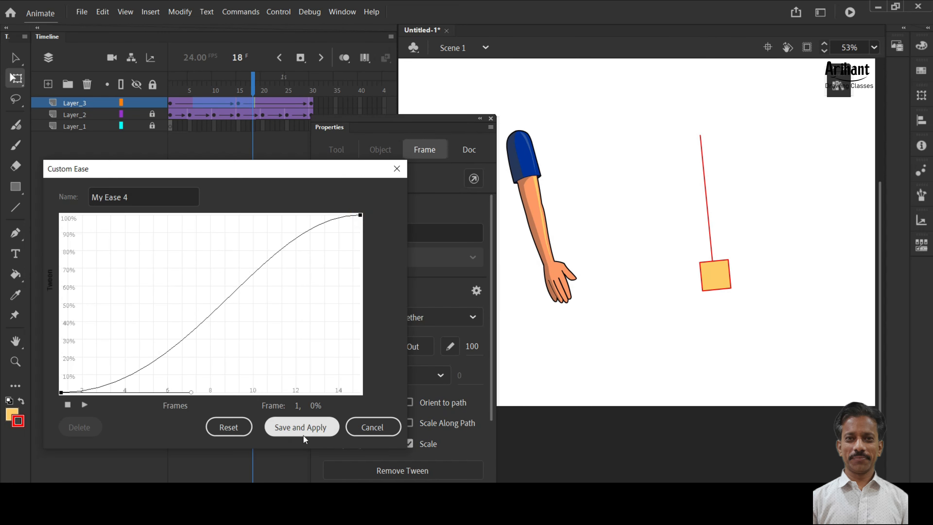
{"action": "left_click", "coordinate": [303, 434]}
Step: Play the loop and test the movie to compare the arm's swing with the pendulum's
{"action": "left_click", "coordinate": [170, 103]}
{"action": "key", "text": "Return"}
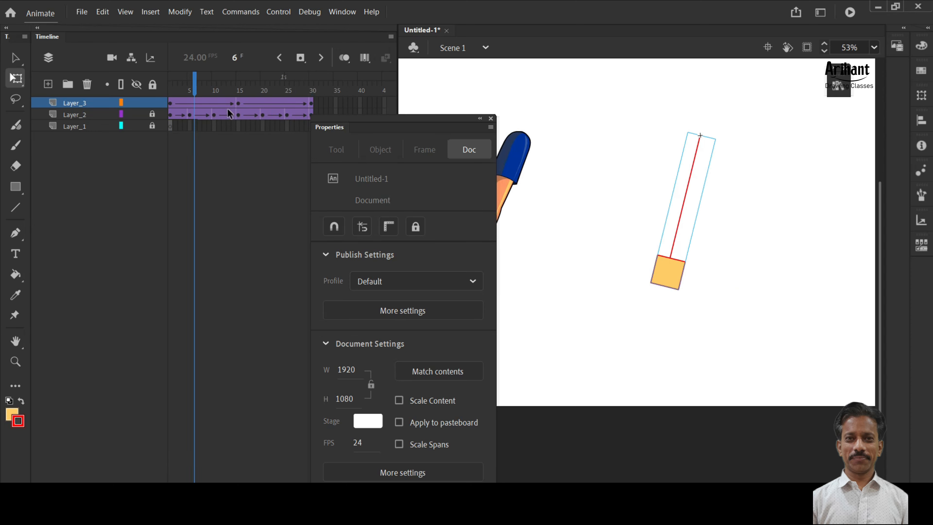
{"action": "key", "text": "ctrl+Return"}
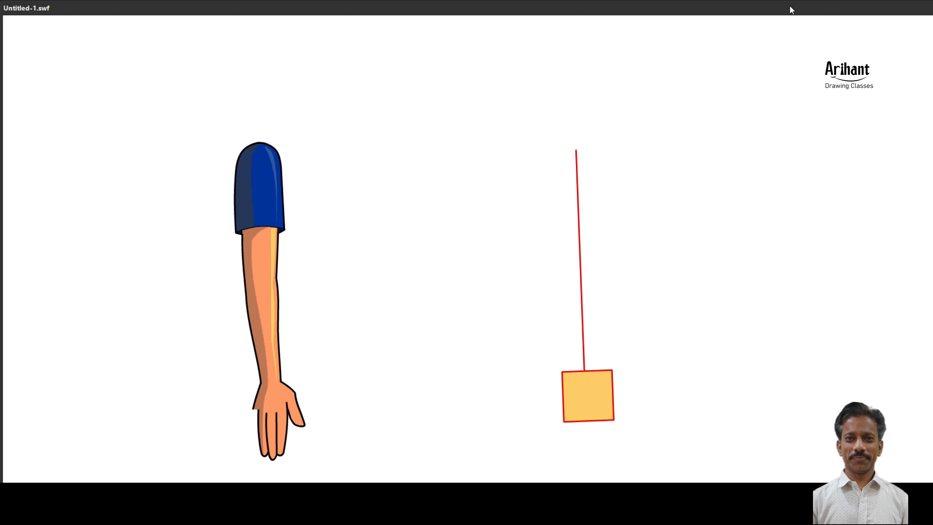
{"action": "left_click", "coordinate": [918, 8]}
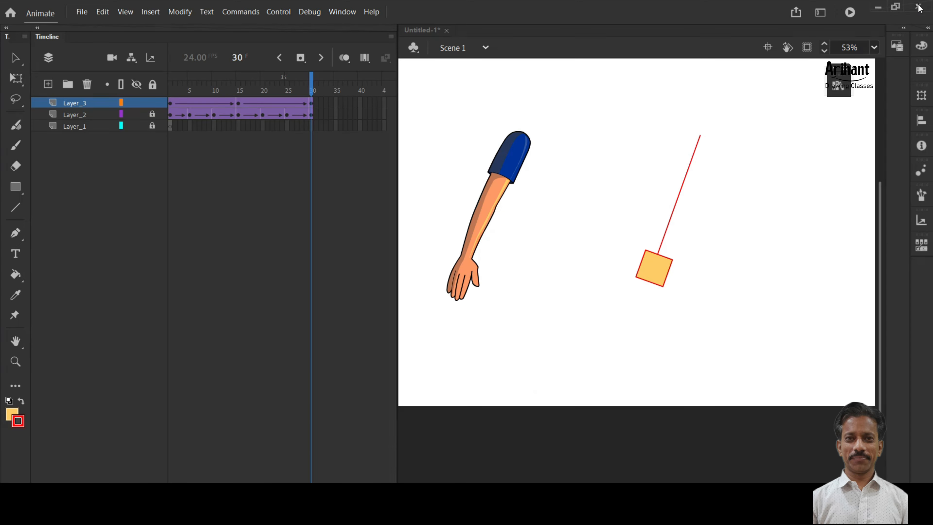
{"action": "key", "text": "Return"}
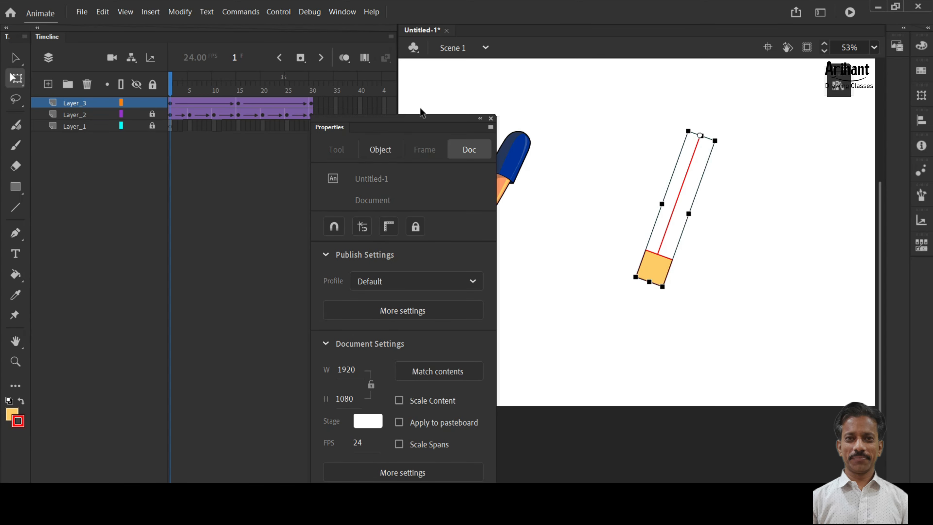
{"action": "left_click", "coordinate": [480, 118]}
{"action": "left_click_drag", "start_coordinate": [196, 85], "coordinate": [168, 89]}
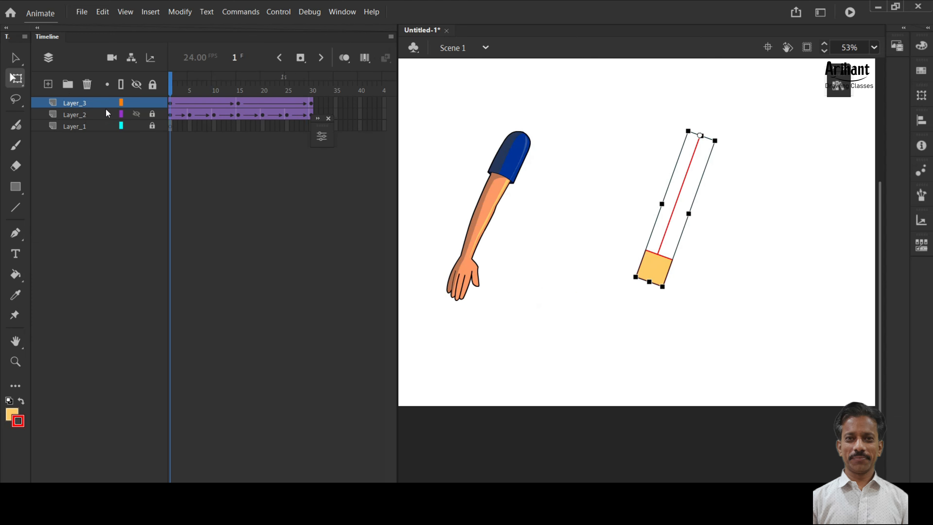
Step: Open and dismiss the Save As dialog, and replay the arm and pendulum loop
{"action": "key", "text": "ctrl+s"}
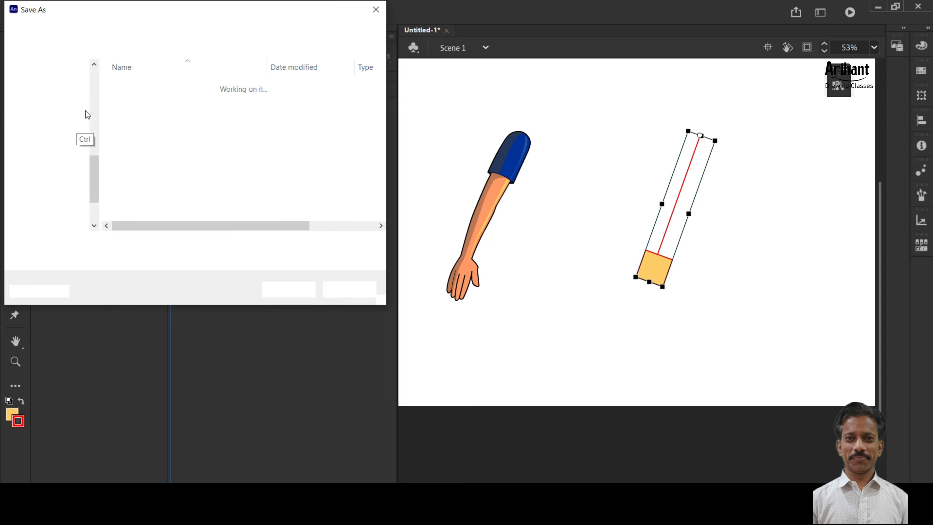
{"action": "left_click", "coordinate": [376, 10]}
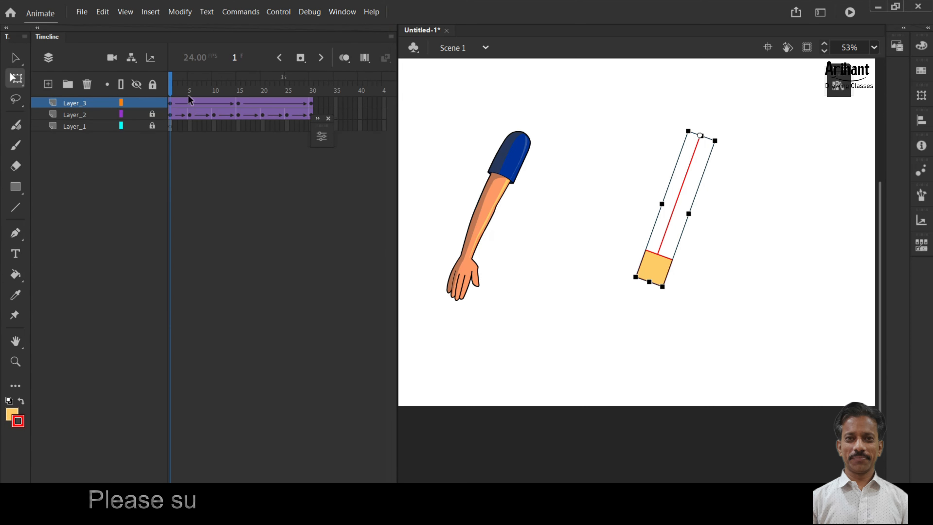
{"action": "key", "text": "Return"}
{"action": "key", "text": "Return"}
{"action": "key", "text": "shift+comma"}
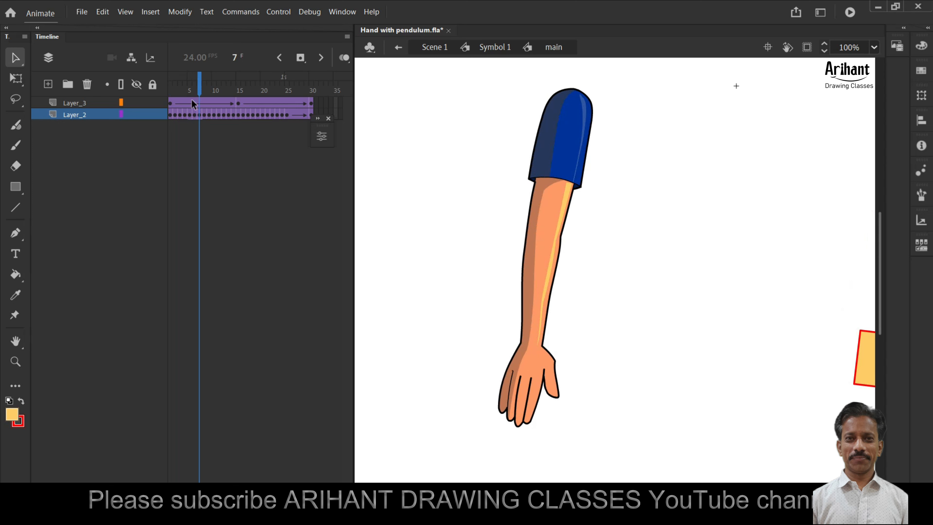
Step: Step back and forth through the frames inside the main symbol of Hand with pendulum.fla to examine the arm and hand outlines
{"action": "mouse_move", "coordinate": [196, 86]}
{"action": "left_mouse_down"}
{"action": "mouse_move", "coordinate": [180, 85]}
{"action": "mouse_move", "coordinate": [219, 86]}
{"action": "left_mouse_up"}
{"action": "key", "text": "period"}
{"action": "key", "text": "period"}
{"action": "key", "text": "comma"}
{"action": "key", "text": "period"}
{"action": "key", "text": "period"}
{"action": "key", "text": "period"}
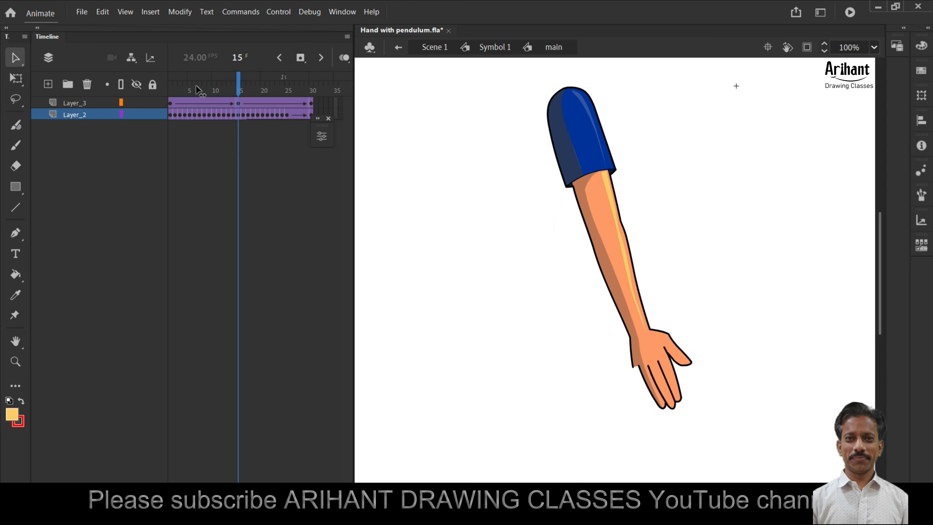
{"action": "key", "text": "period"}
{"action": "key", "text": "period"}
{"action": "key", "text": "period"}
{"action": "key", "text": "period"}
{"action": "key", "text": "period"}
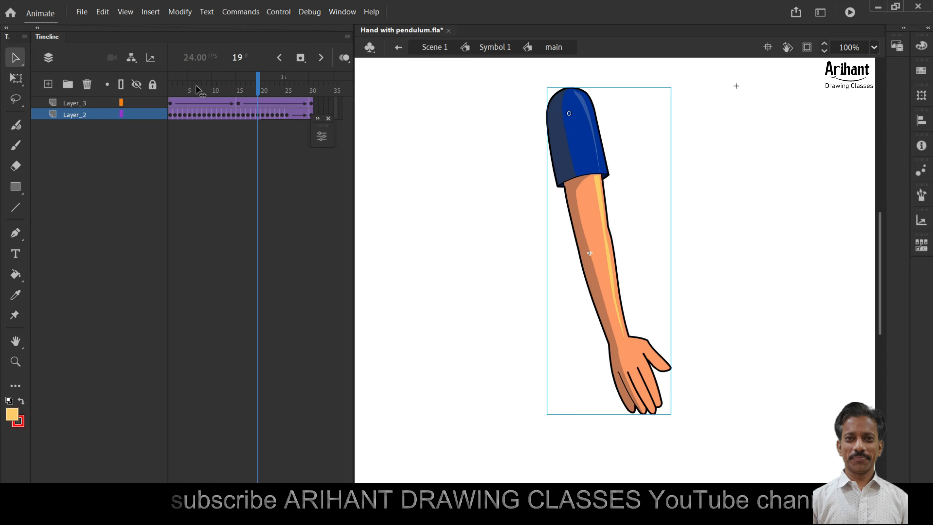
{"action": "key", "text": "comma"}
{"action": "key", "text": "comma"}
{"action": "key", "text": "period"}
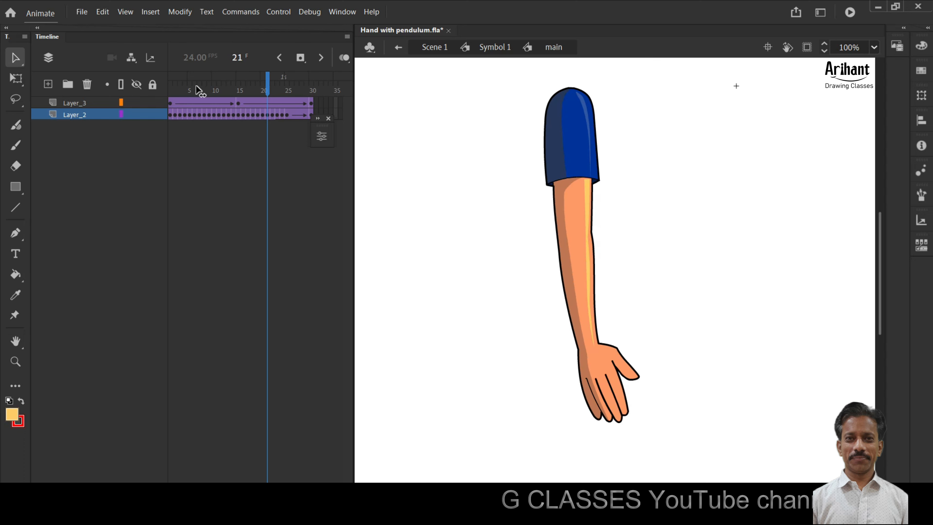
{"action": "key", "text": "period"}
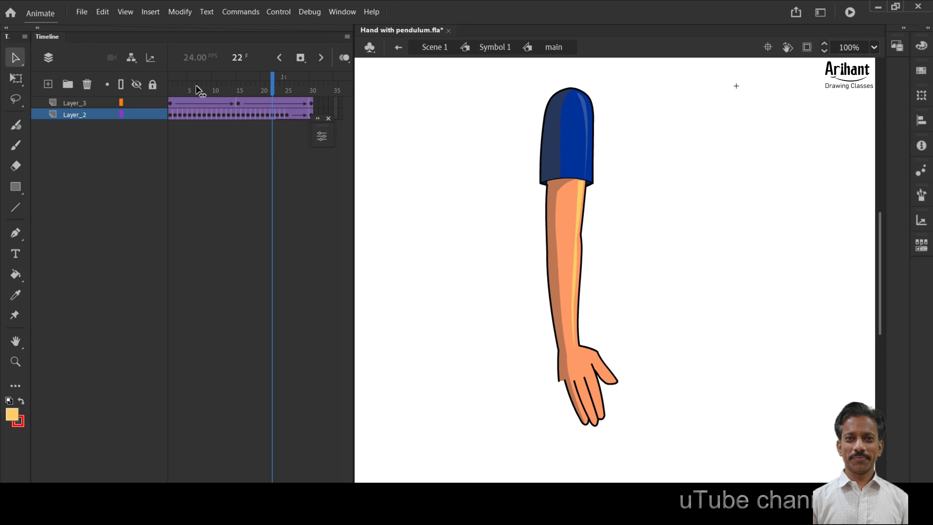
{"action": "key", "text": "period"}
{"action": "key", "text": "period"}
{"action": "key", "text": "comma"}
{"action": "key", "text": "comma"}
{"action": "key", "text": "comma"}
{"action": "key", "text": "comma"}
{"action": "key", "text": "comma"}
{"action": "key", "text": "comma"}
{"action": "key", "text": "comma"}
{"action": "key", "text": "comma"}
{"action": "key", "text": "comma"}
{"action": "key", "text": "comma"}
{"action": "key", "text": "comma"}
{"action": "key", "text": "comma"}
{"action": "key", "text": "comma"}
{"action": "key", "text": "comma"}
{"action": "key", "text": "comma"}
{"action": "key", "text": "comma"}
{"action": "key", "text": "comma"}
{"action": "key", "text": "comma"}
{"action": "key", "text": "comma"}
{"action": "key", "text": "comma"}
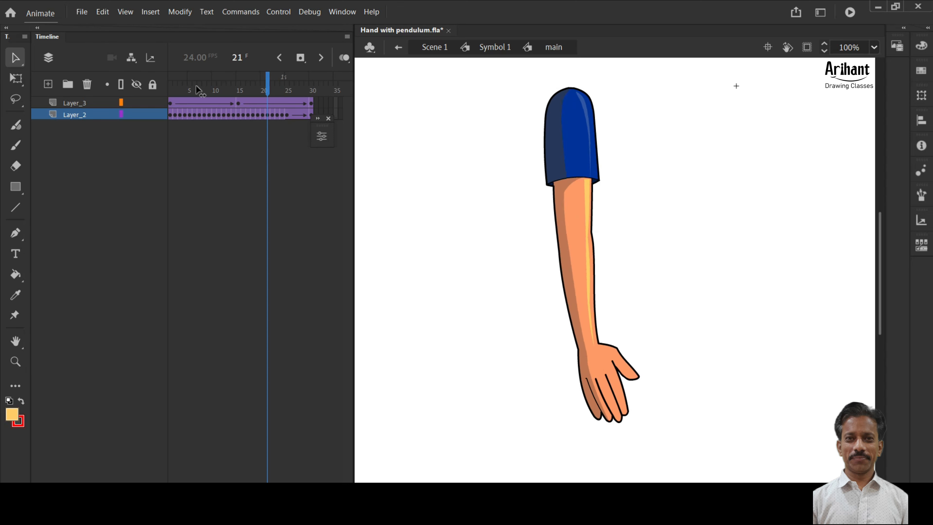
{"action": "key", "text": "period"}
{"action": "key", "text": "period"}
{"action": "key", "text": "period"}
{"action": "key", "text": "period"}
{"action": "key", "text": "period"}
{"action": "key", "text": "period"}
{"action": "key", "text": "period"}
{"action": "key", "text": "period"}
{"action": "key", "text": "period"}
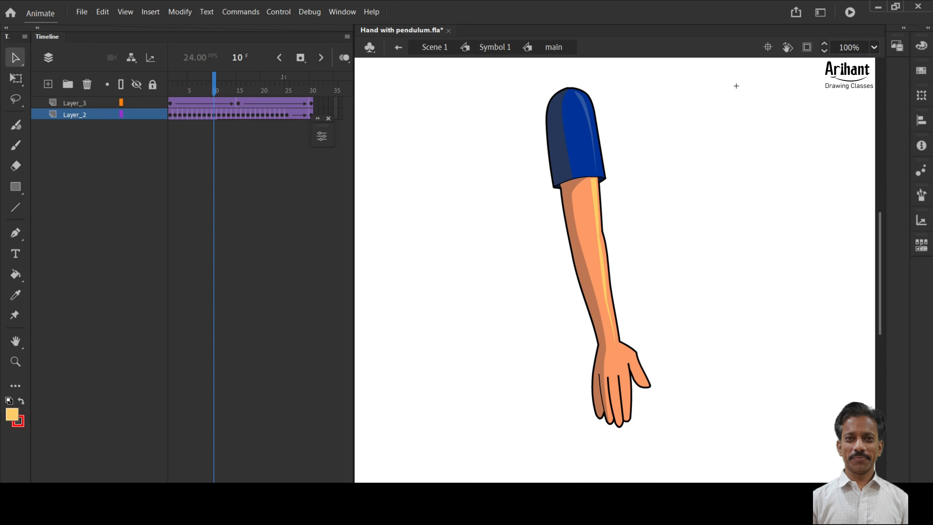
{"action": "mouse_move", "coordinate": [341, 514]}
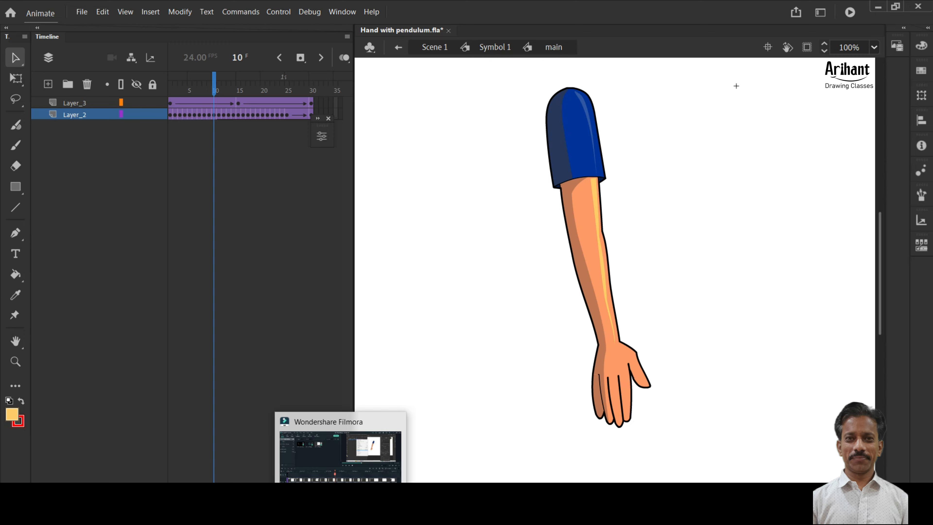
{"action": "left_click", "coordinate": [340, 515]}
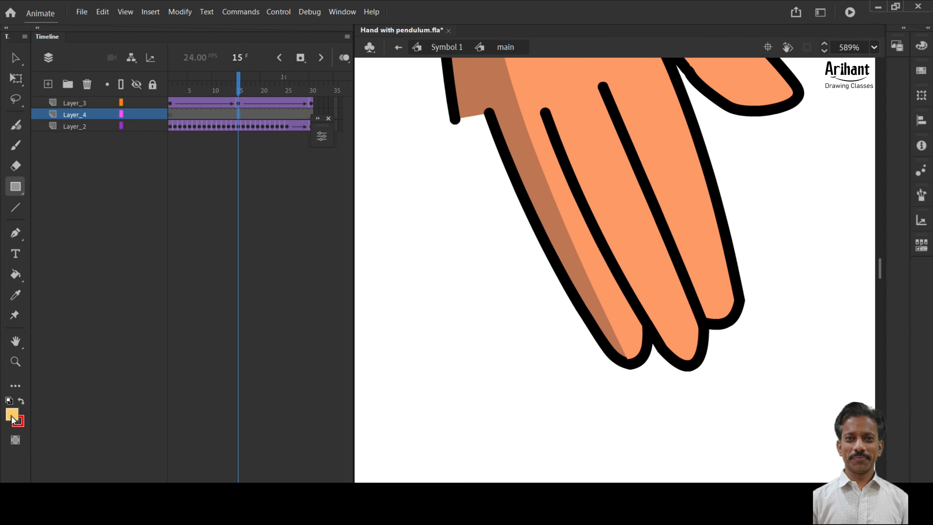
Step: Draw a tall narrow rectangle beside the hand on Layer_4, using the hand's black outline colour and brown shadow colour sampled from the artwork
{"action": "left_click", "coordinate": [17, 423]}
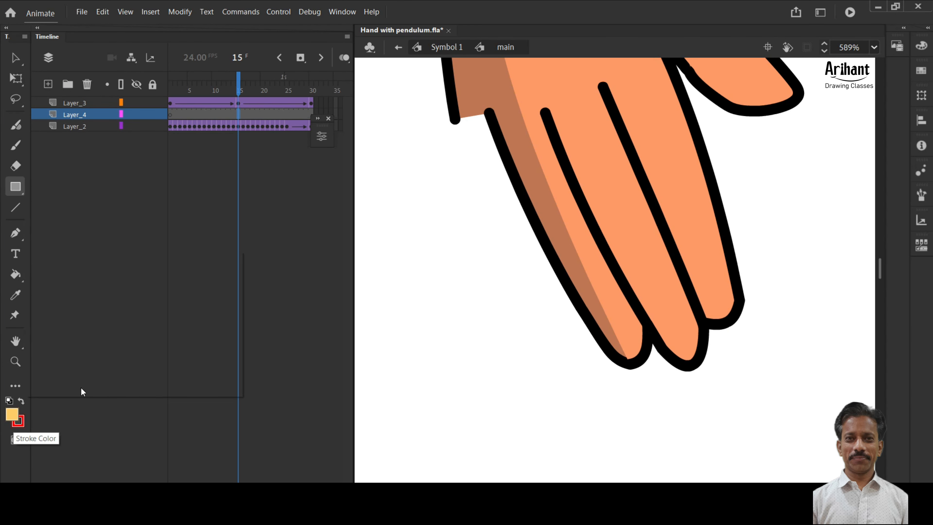
{"action": "left_click", "coordinate": [453, 102]}
{"action": "left_click", "coordinate": [12, 412]}
{"action": "left_click", "coordinate": [471, 94]}
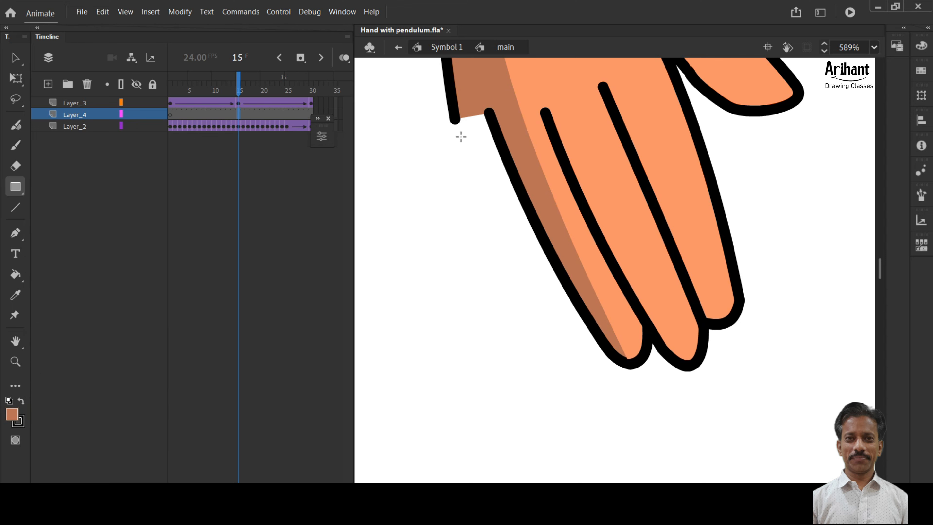
{"action": "left_click_drag", "start_coordinate": [461, 137], "coordinate": [489, 350]}
Step: Select the rectangle with its outline and convert it to a graphic symbol named small finger
{"action": "key", "text": "v"}
{"action": "double_click", "coordinate": [476, 306]}
{"action": "right_click", "coordinate": [476, 307]}
{"action": "left_click", "coordinate": [523, 281]}
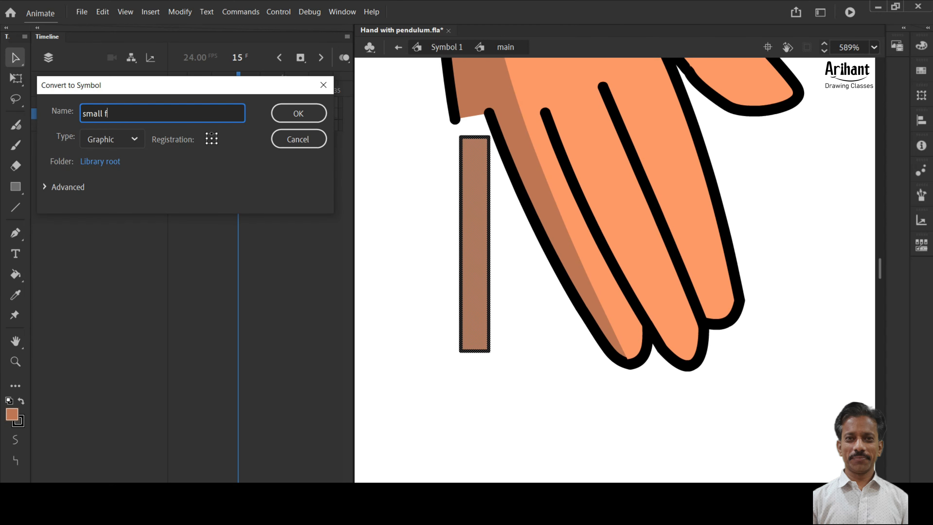
{"action": "key", "text": "Return"}
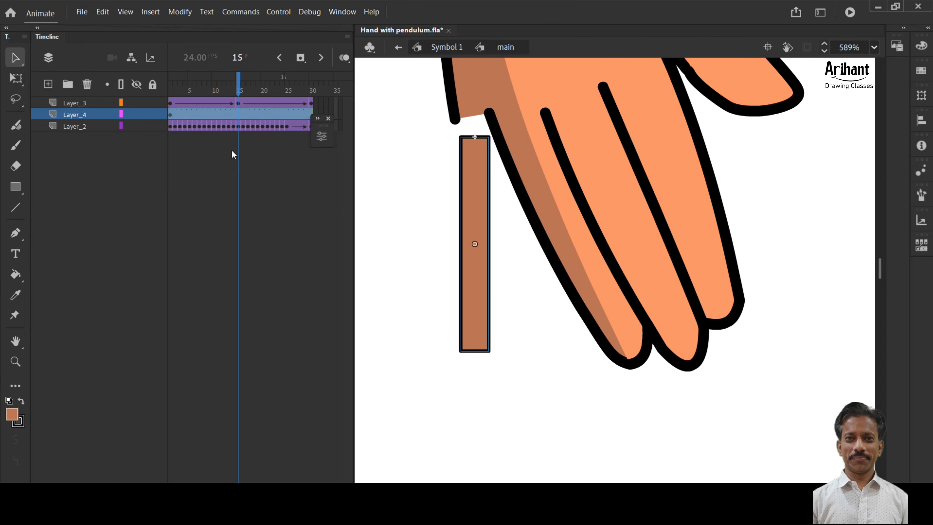
Step: Rotate the small finger symbol to the slant of the other fingers and move it over the gap in the hand
{"action": "key", "text": "q"}
{"action": "left_click_drag", "start_coordinate": [498, 362], "coordinate": [575, 346]}
{"action": "key", "text": "v"}
{"action": "left_click_drag", "start_coordinate": [550, 325], "coordinate": [516, 315]}
Step: Inside the small finger symbol, reshape the rectangle into a curved finger with a rounded tip and no outline across its top
{"action": "double_click", "coordinate": [535, 253]}
{"action": "left_click", "coordinate": [525, 322]}
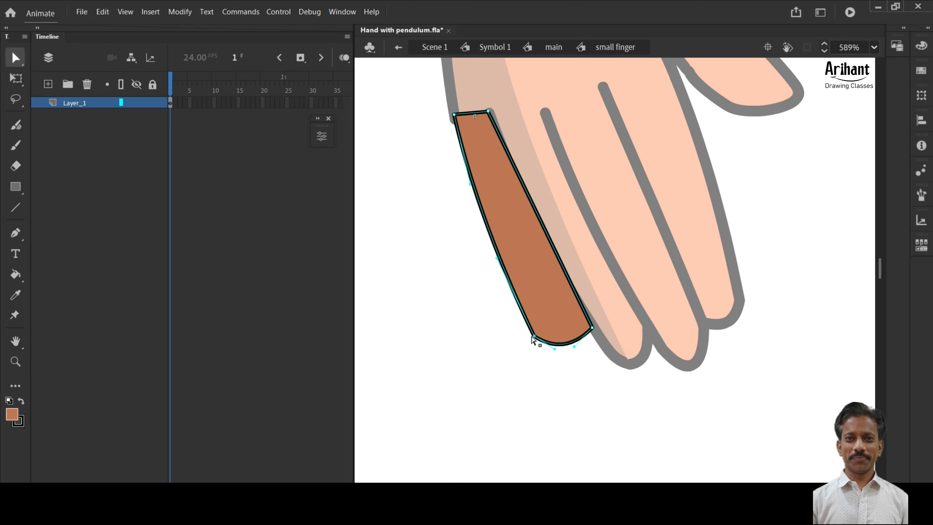
{"action": "left_click", "coordinate": [521, 355]}
{"action": "left_click", "coordinate": [536, 338]}
{"action": "mouse_move", "coordinate": [535, 338]}
{"action": "left_mouse_down"}
{"action": "mouse_move", "coordinate": [541, 358]}
{"action": "mouse_move", "coordinate": [536, 339]}
{"action": "mouse_move", "coordinate": [551, 357]}
{"action": "mouse_move", "coordinate": [541, 333]}
{"action": "left_mouse_up"}
{"action": "key", "text": "v"}
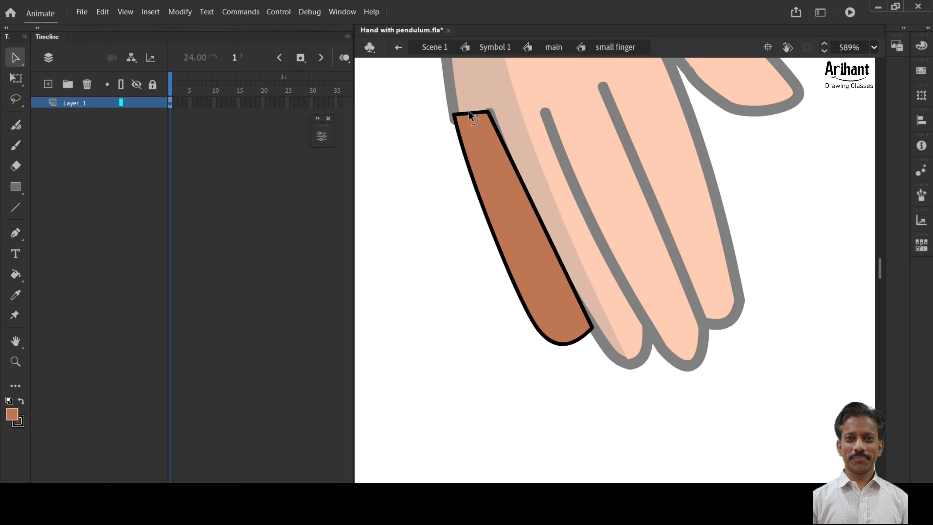
{"action": "left_click_drag", "start_coordinate": [490, 114], "coordinate": [490, 116]}
{"action": "left_click_drag", "start_coordinate": [537, 213], "coordinate": [535, 225]}
Step: Thicken the finger's outline to match the hand, adjust the curve of its outer edge and tip, and return to the main symbol
{"action": "double_click", "coordinate": [516, 234]}
{"action": "key", "text": "bracketright"}
{"action": "key", "text": "bracketright"}
{"action": "left_click", "coordinate": [432, 245]}
{"action": "key", "text": "a"}
{"action": "left_click", "coordinate": [474, 222]}
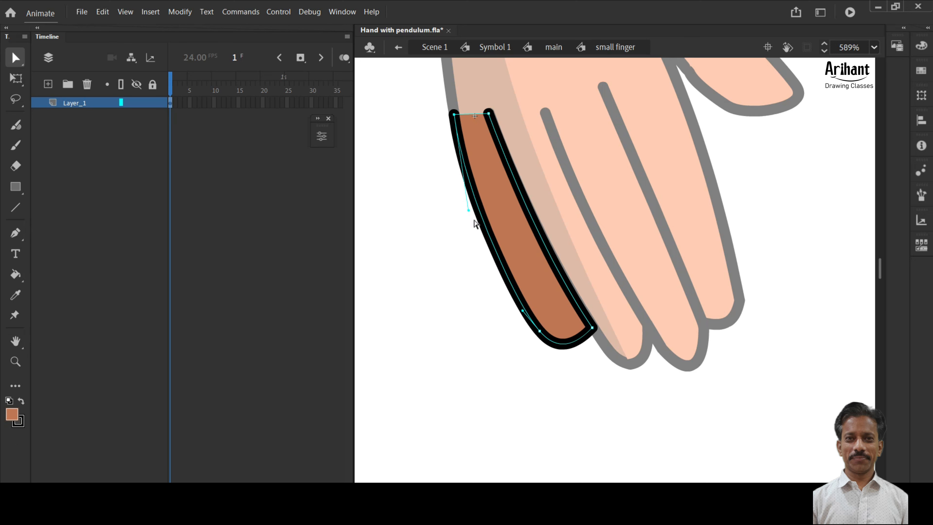
{"action": "left_click_drag", "start_coordinate": [539, 331], "coordinate": [582, 346]}
{"action": "double_click", "coordinate": [488, 307]}
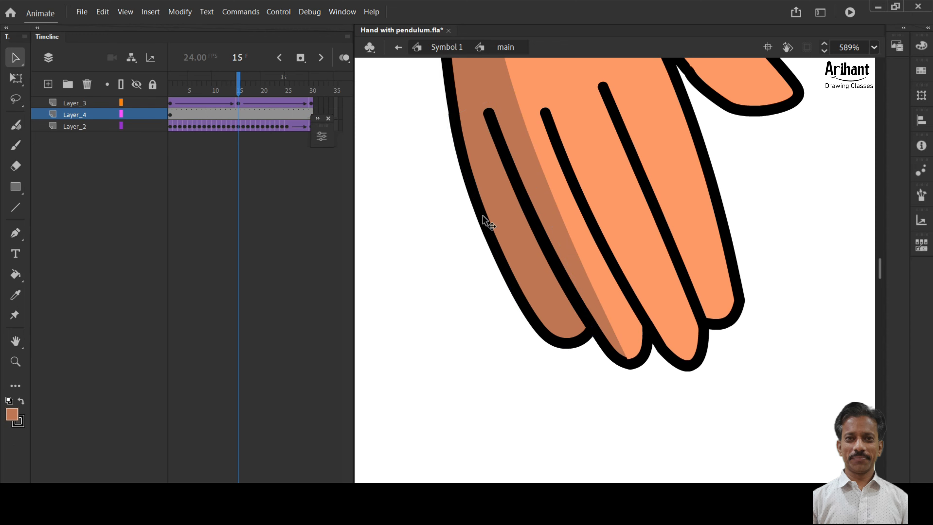
Step: Convert frame 15 of Layer_4 to a keyframe and clear the finger from the frames before it
{"action": "scroll", "coordinate": [483, 216], "scroll_direction": "down", "scroll_amount": 1}
{"action": "left_click", "coordinate": [238, 115]}
{"action": "right_click", "coordinate": [238, 115]}
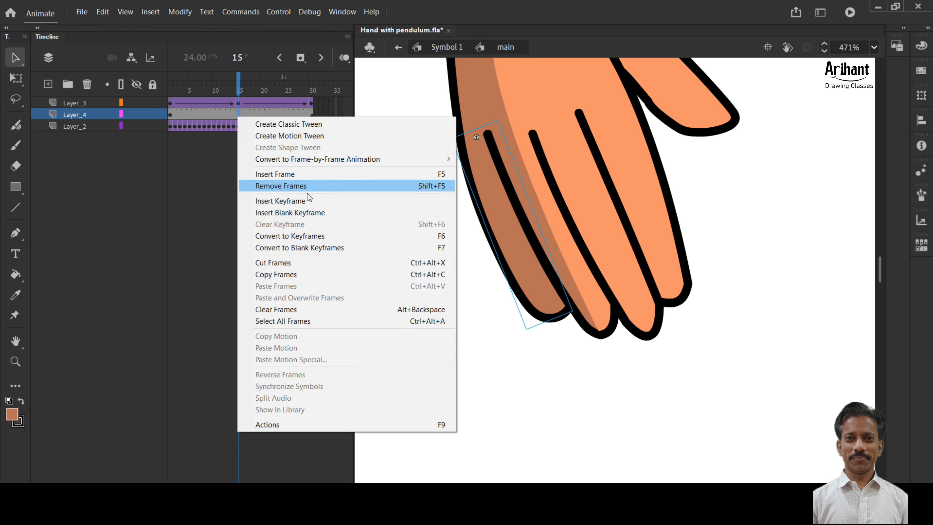
{"action": "left_click", "coordinate": [303, 235]}
{"action": "left_click", "coordinate": [224, 114]}
Step: Convert frame 16 of Layer_4 to a keyframe and nudge the small finger left to fit the hand's outline
{"action": "left_click_drag", "start_coordinate": [233, 81], "coordinate": [242, 81]}
{"action": "left_click", "coordinate": [244, 114]}
{"action": "right_click", "coordinate": [245, 116]}
{"action": "left_click", "coordinate": [297, 235]}
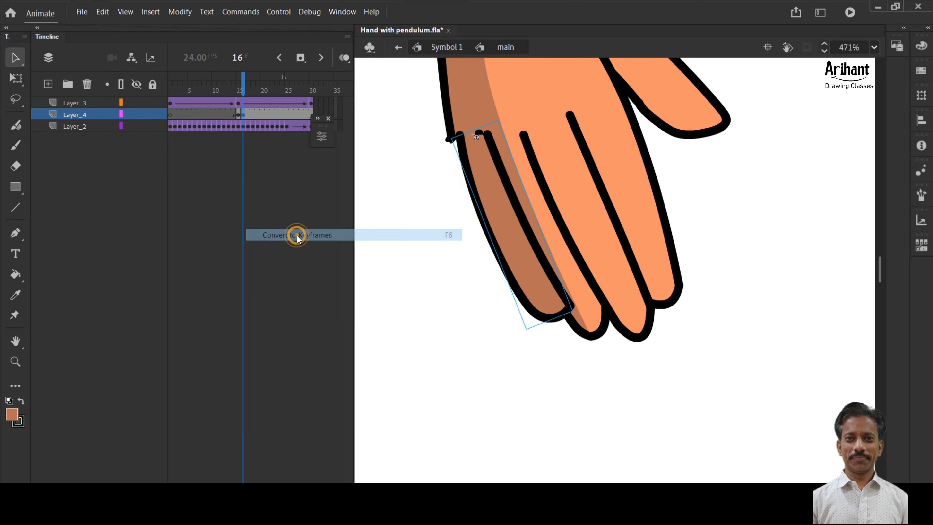
{"action": "key", "text": "Left"}
{"action": "key", "text": "Left"}
{"action": "key", "text": "Left"}
{"action": "key", "text": "Left"}
{"action": "key", "text": "Left"}
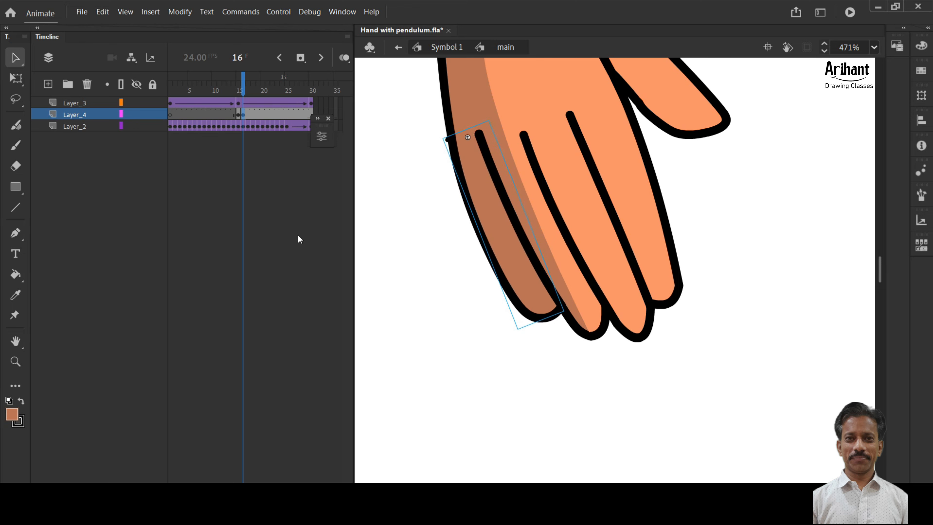
Step: Convert frame 17 of Layer_4 to a blank keyframe
{"action": "left_click", "coordinate": [247, 115]}
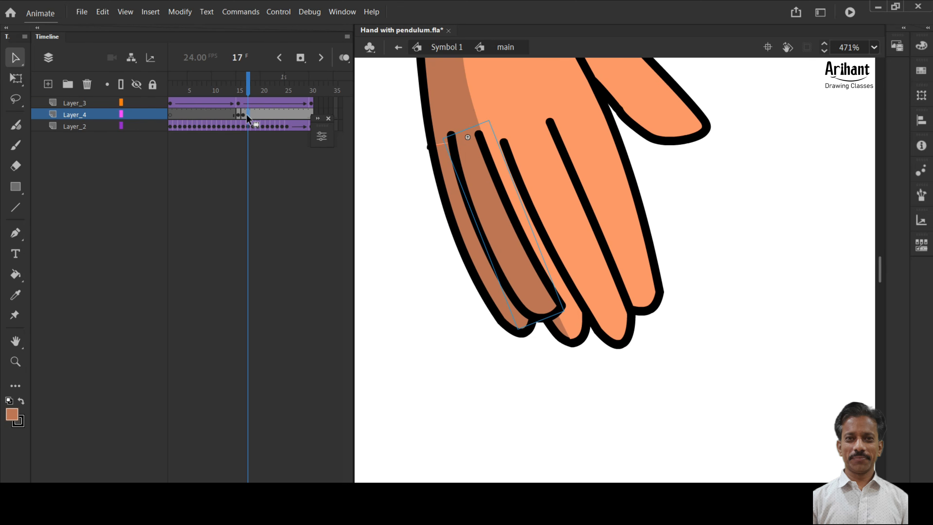
{"action": "right_click", "coordinate": [247, 115]}
{"action": "left_click", "coordinate": [303, 249]}
Step: Copy the finger keyframe from frame 16 to frame 18, move the finger onto the gap, and copy the blank keyframe to frame 19
{"action": "mouse_move", "coordinate": [262, 85]}
{"action": "left_mouse_down"}
{"action": "mouse_move", "coordinate": [241, 88]}
{"action": "mouse_move", "coordinate": [253, 88]}
{"action": "left_mouse_up"}
{"action": "left_click", "coordinate": [243, 114]}
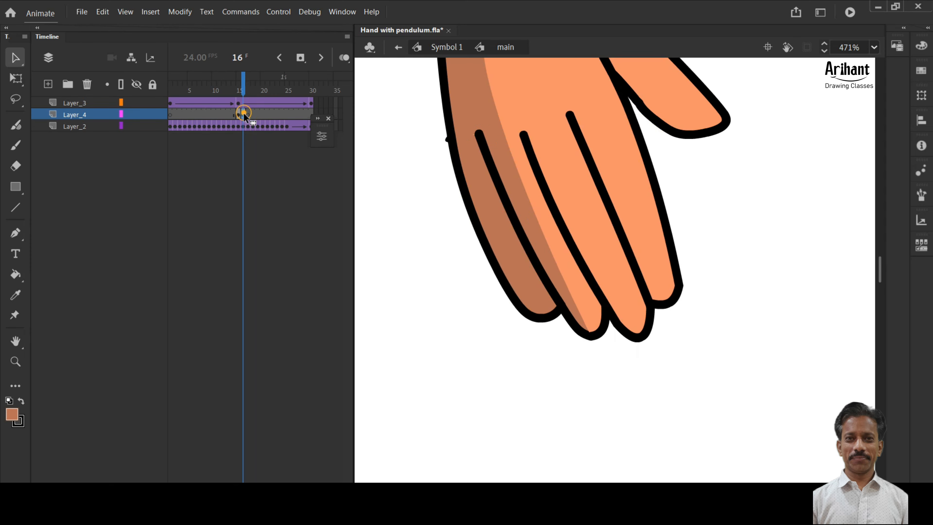
{"action": "left_click", "coordinate": [255, 117]}
{"action": "left_click_drag", "start_coordinate": [482, 211], "coordinate": [432, 226]}
{"action": "left_click", "coordinate": [259, 114]}
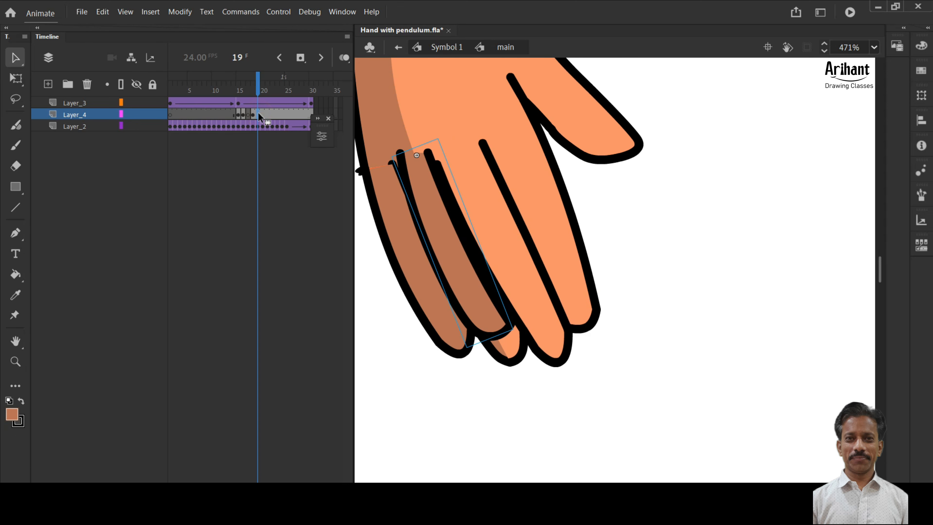
{"action": "left_click", "coordinate": [249, 115]}
{"action": "left_click_drag", "start_coordinate": [249, 115], "coordinate": [259, 114]}
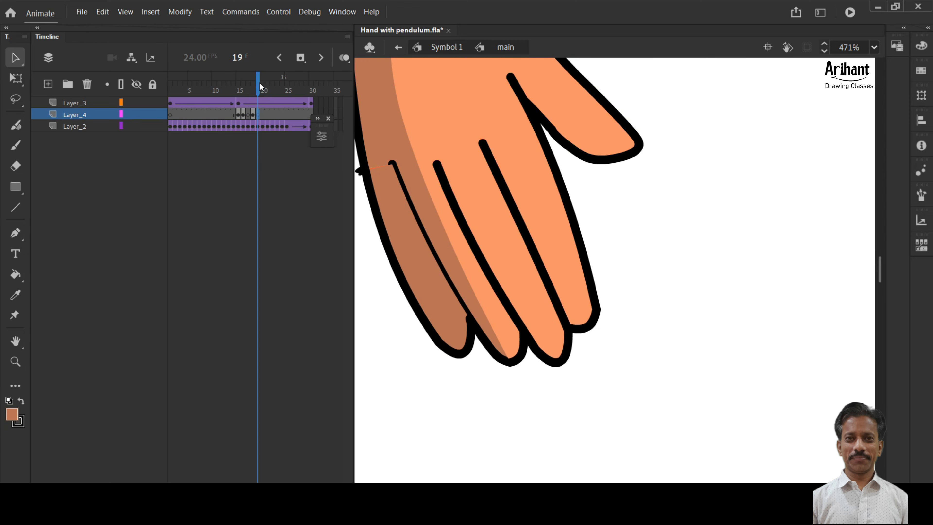
Step: Copy the finger keyframe to frame 20 of Layer_4, then move and slightly rotate the finger to fit the gap
{"action": "left_click_drag", "start_coordinate": [259, 82], "coordinate": [260, 80]}
{"action": "left_click_drag", "start_coordinate": [474, 186], "coordinate": [599, 182]}
{"action": "mouse_move", "coordinate": [256, 115]}
{"action": "left_mouse_down"}
{"action": "mouse_move", "coordinate": [270, 115]}
{"action": "mouse_move", "coordinate": [262, 117]}
{"action": "left_mouse_up"}
{"action": "left_click", "coordinate": [264, 78]}
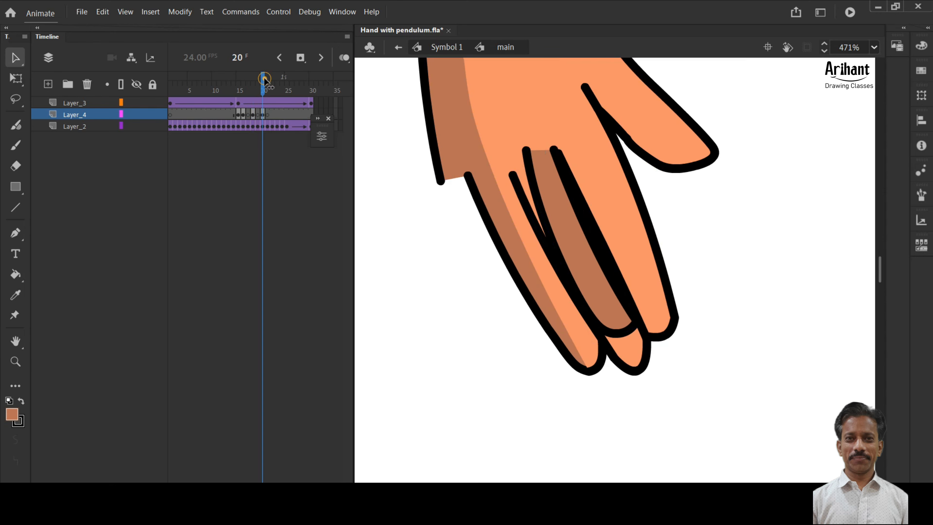
{"action": "left_click_drag", "start_coordinate": [559, 198], "coordinate": [472, 225]}
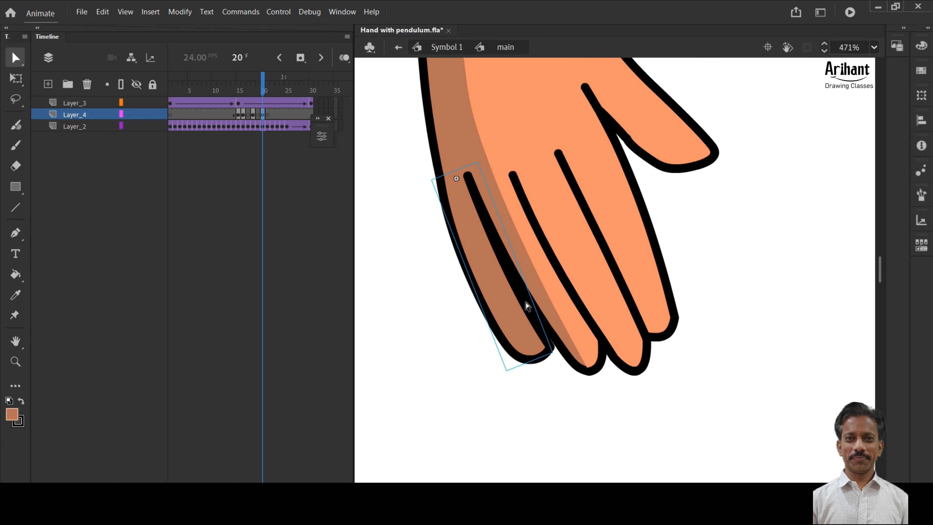
{"action": "key", "text": "q"}
{"action": "left_click_drag", "start_coordinate": [560, 358], "coordinate": [567, 352]}
{"action": "key", "text": "v"}
{"action": "left_click", "coordinate": [481, 350]}
Step: Copy the finger keyframe to frame 22 of Layer_4, then move and rotate the finger to fit the gap in the hand
{"action": "key", "text": "."}
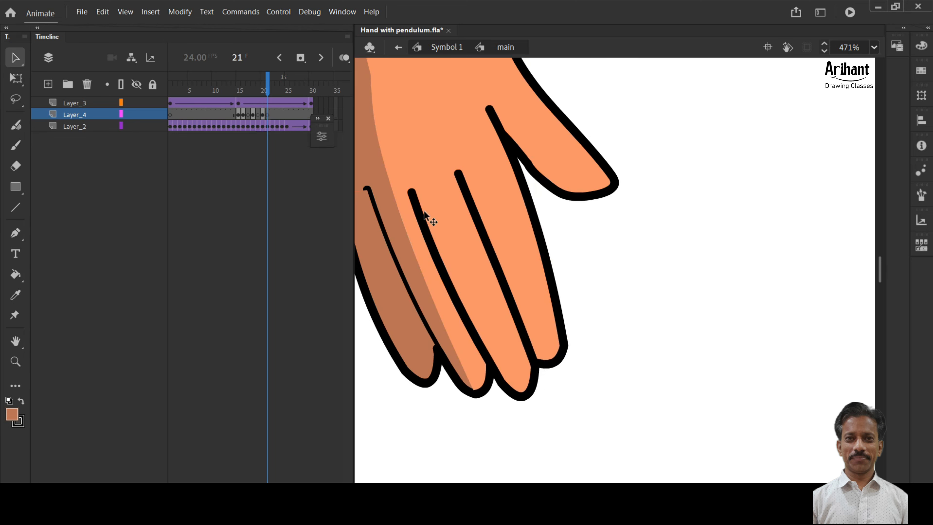
{"action": "left_click_drag", "start_coordinate": [411, 204], "coordinate": [524, 197]}
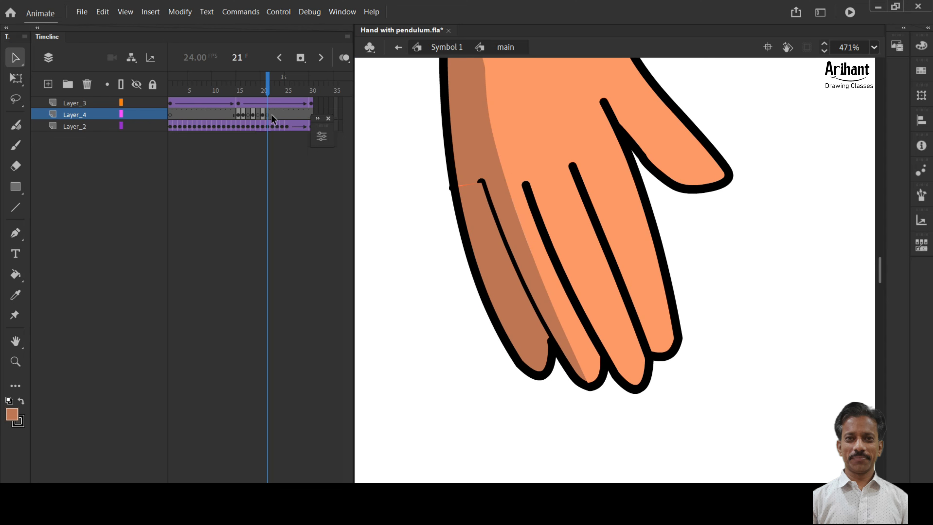
{"action": "left_click", "coordinate": [272, 82]}
{"action": "left_click_drag", "start_coordinate": [261, 115], "coordinate": [277, 117]}
{"action": "left_click", "coordinate": [272, 86]}
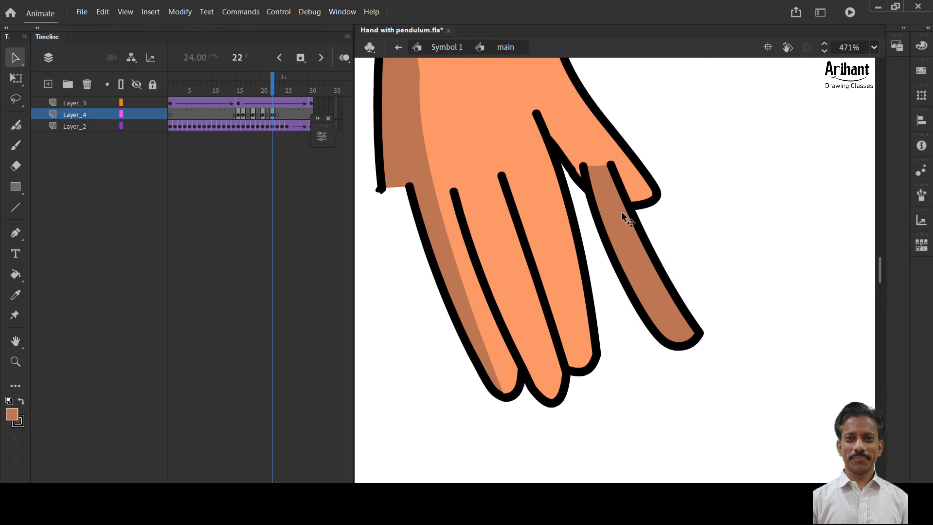
{"action": "left_click_drag", "start_coordinate": [626, 217], "coordinate": [422, 234]}
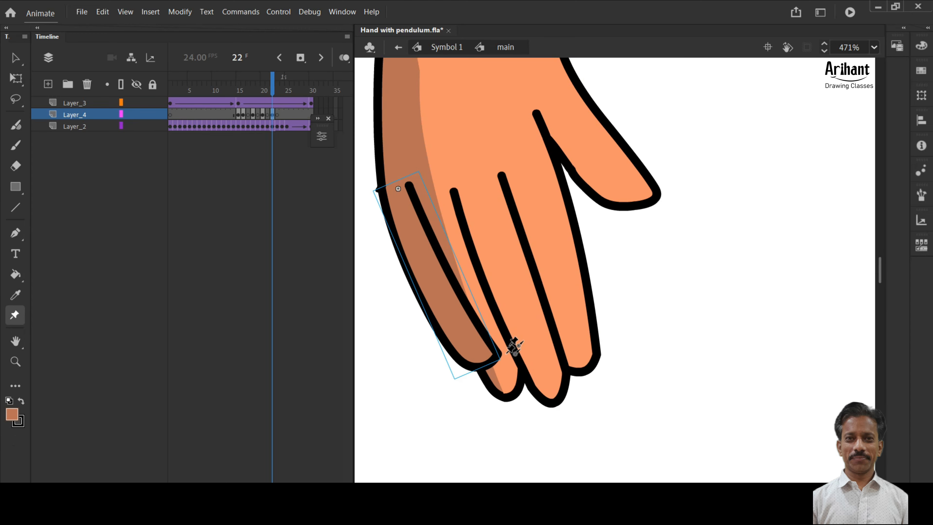
{"action": "key", "text": "q"}
{"action": "left_click_drag", "start_coordinate": [512, 372], "coordinate": [501, 395]}
{"action": "left_click", "coordinate": [694, 343]}
Step: Scrub through the remaining frames and play the loop at 100% zoom to check the patched hand
{"action": "left_click_drag", "start_coordinate": [272, 85], "coordinate": [291, 88]}
{"action": "left_click_drag", "start_coordinate": [422, 169], "coordinate": [654, 180]}
{"action": "left_click_drag", "start_coordinate": [292, 86], "coordinate": [135, 81]}
{"action": "key", "text": "ctrl+1"}
{"action": "left_click_drag", "start_coordinate": [456, 294], "coordinate": [531, 114]}
{"action": "key", "text": "Return"}
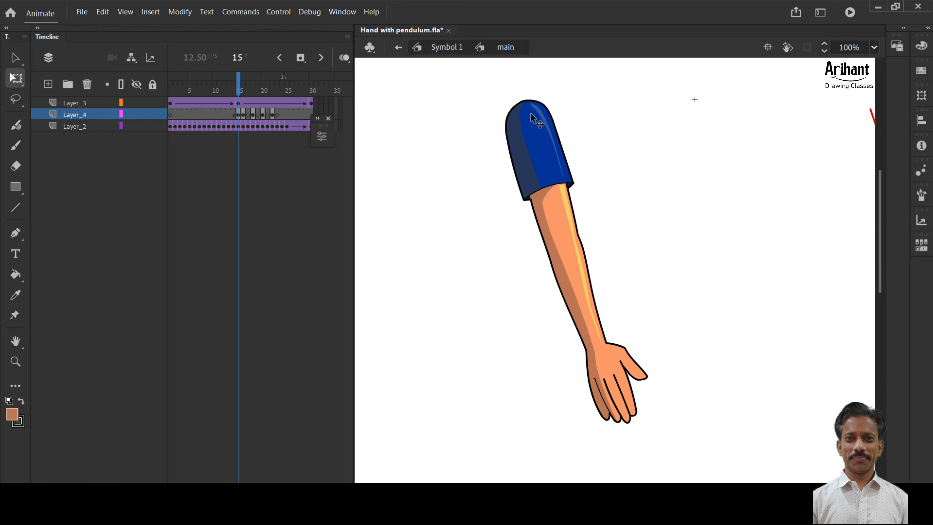
Step: Copy the finger keyframe from frame 22 to frame 4 of Layer_4, then move and rotate the finger to fill the hand's gap
{"action": "left_click", "coordinate": [186, 90]}
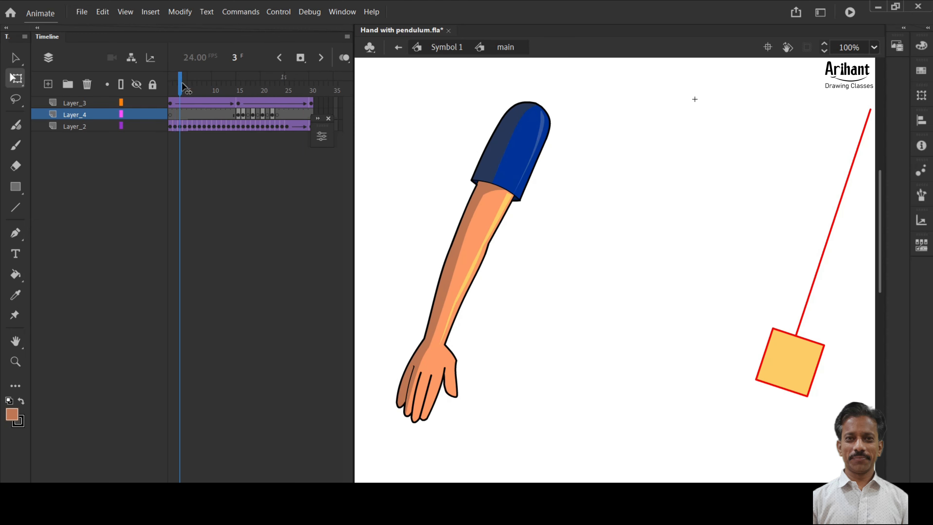
{"action": "left_click", "coordinate": [273, 115]}
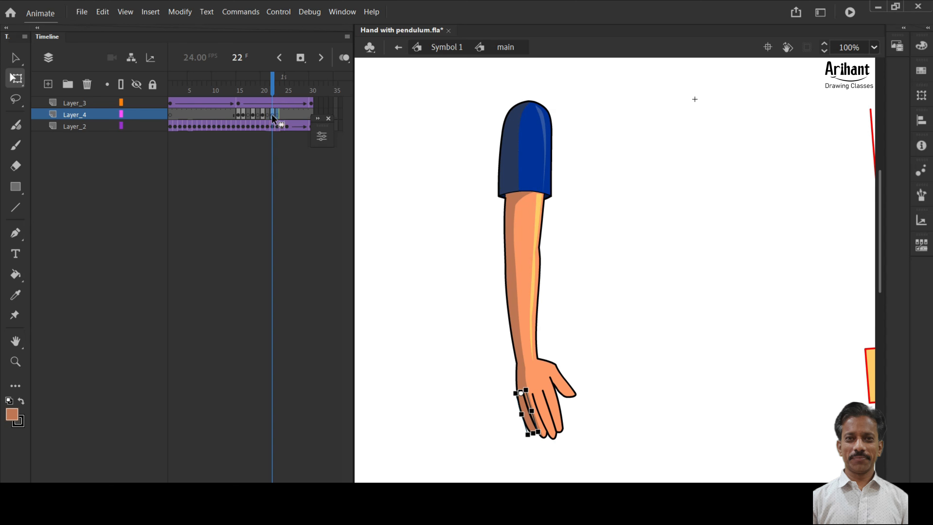
{"action": "left_click", "coordinate": [194, 115]}
{"action": "left_click", "coordinate": [191, 116]}
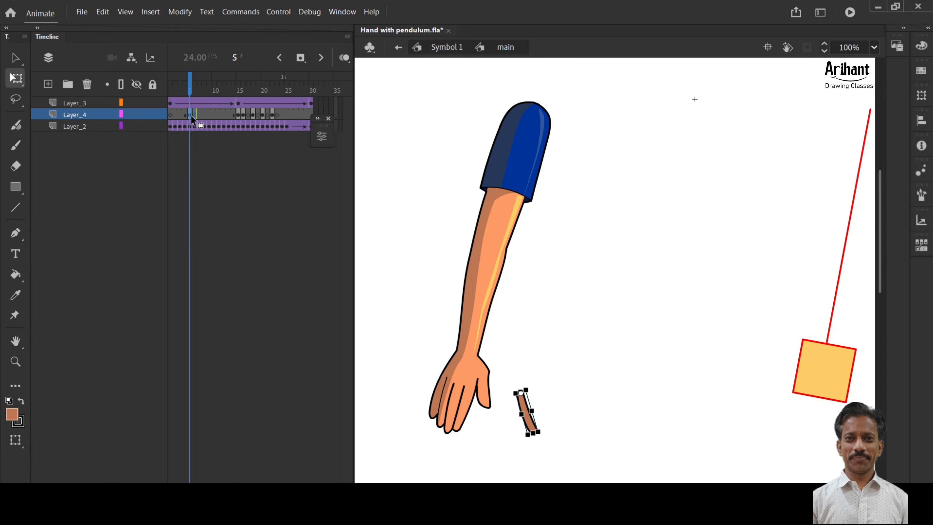
{"action": "left_click", "coordinate": [185, 117]}
{"action": "left_click_drag", "start_coordinate": [525, 414], "coordinate": [438, 397]}
{"action": "scroll", "coordinate": [395, 397], "scroll_direction": "up", "scroll_amount": 4}
{"action": "left_click_drag", "start_coordinate": [492, 367], "coordinate": [452, 348]}
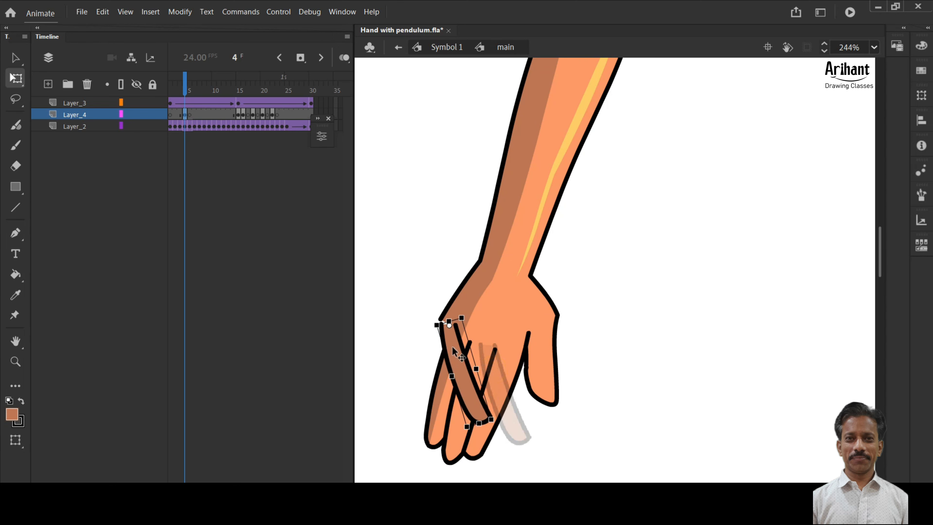
{"action": "left_click_drag", "start_coordinate": [500, 431], "coordinate": [404, 412]}
{"action": "scroll", "coordinate": [433, 345], "scroll_direction": "up", "scroll_amount": 3}
{"action": "left_click", "coordinate": [413, 240]}
{"action": "scroll", "coordinate": [414, 243], "scroll_direction": "down", "scroll_amount": 4}
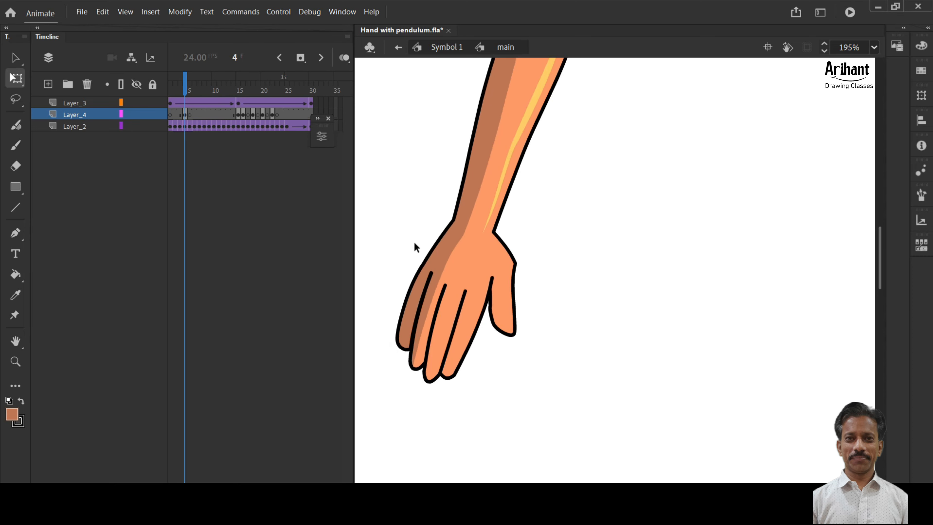
Step: Copy the finger keyframe from frame 4 to frame 10 of Layer_4 and move the finger over to the hand
{"action": "key", "text": "period"}
{"action": "key", "text": "period"}
{"action": "key", "text": "period"}
{"action": "key", "text": "period"}
{"action": "key", "text": "period"}
{"action": "key", "text": "period"}
{"action": "key", "text": "period"}
{"action": "key", "text": "comma"}
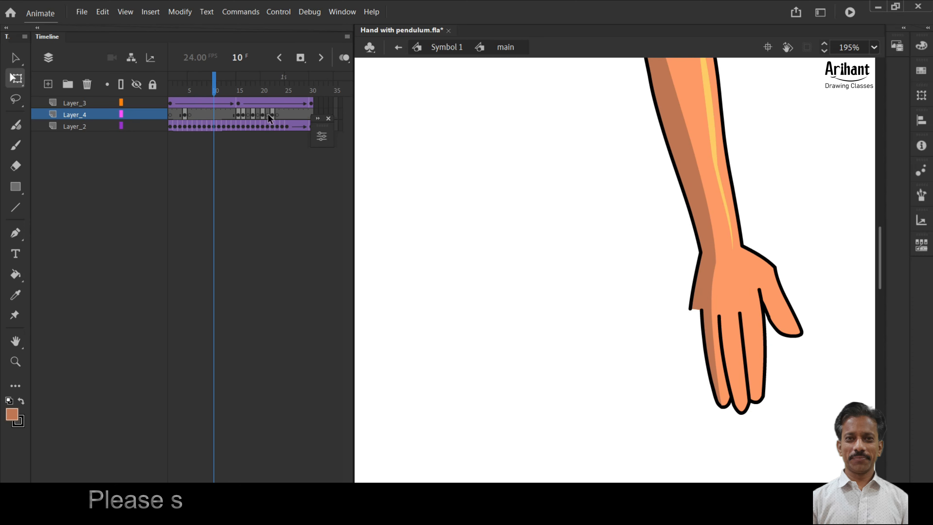
{"action": "left_click_drag", "start_coordinate": [185, 115], "coordinate": [217, 115]}
{"action": "left_click_drag", "start_coordinate": [411, 329], "coordinate": [677, 366]}
Step: Rotate the small finger at frame 10 and nudge it until its outline lines up with the edge of the hand
{"action": "left_click_drag", "start_coordinate": [681, 401], "coordinate": [717, 403]}
{"action": "left_click", "coordinate": [662, 399]}
{"action": "scroll", "coordinate": [699, 313], "scroll_direction": "up", "scroll_amount": 6}
{"action": "left_click_drag", "start_coordinate": [664, 332], "coordinate": [668, 323]}
{"action": "scroll", "coordinate": [668, 322], "scroll_direction": "down", "scroll_amount": 5}
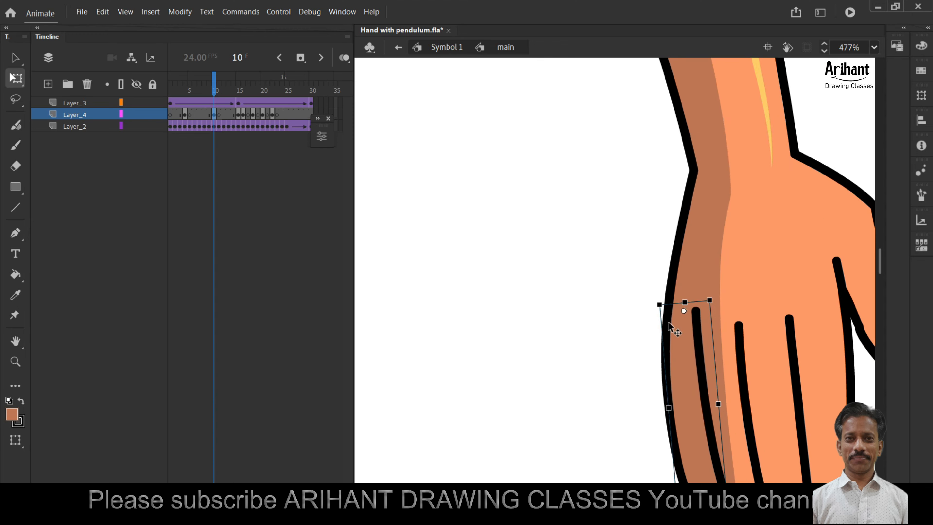
{"action": "left_click", "coordinate": [644, 452]}
Step: Step through to frame 14, play the arm and pendulum loop from the start, and save the file
{"action": "key", "text": "period"}
{"action": "key", "text": "period"}
{"action": "key", "text": "period"}
{"action": "key", "text": "period"}
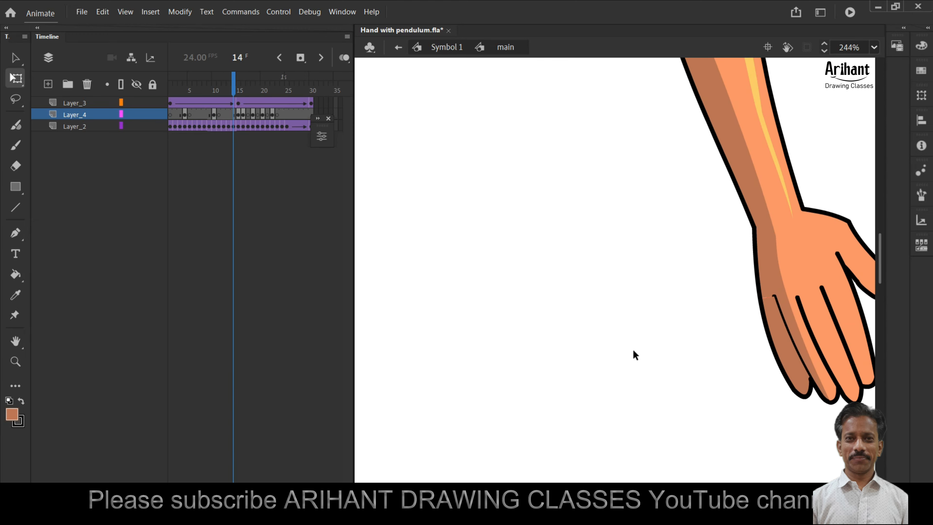
{"action": "scroll", "coordinate": [632, 349], "scroll_direction": "down", "scroll_amount": 6}
{"action": "left_click_drag", "start_coordinate": [234, 82], "coordinate": [95, 81]}
{"action": "key", "text": "Return"}
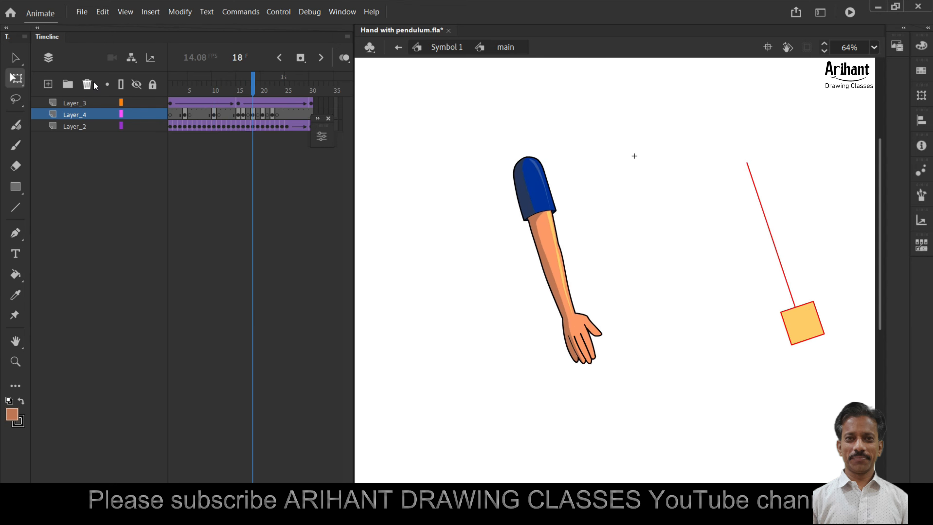
{"action": "key", "text": "ctrl+s"}
Step: Turn on onion skinning at frame 15 and extend its range back to frame 1 to compare the arm and pendulum arcs
{"action": "scroll", "coordinate": [477, 186], "scroll_direction": "down", "scroll_amount": 5}
{"action": "scroll", "coordinate": [532, 221], "scroll_direction": "up", "scroll_amount": 3}
{"action": "scroll", "coordinate": [468, 231], "scroll_direction": "up", "scroll_amount": 2}
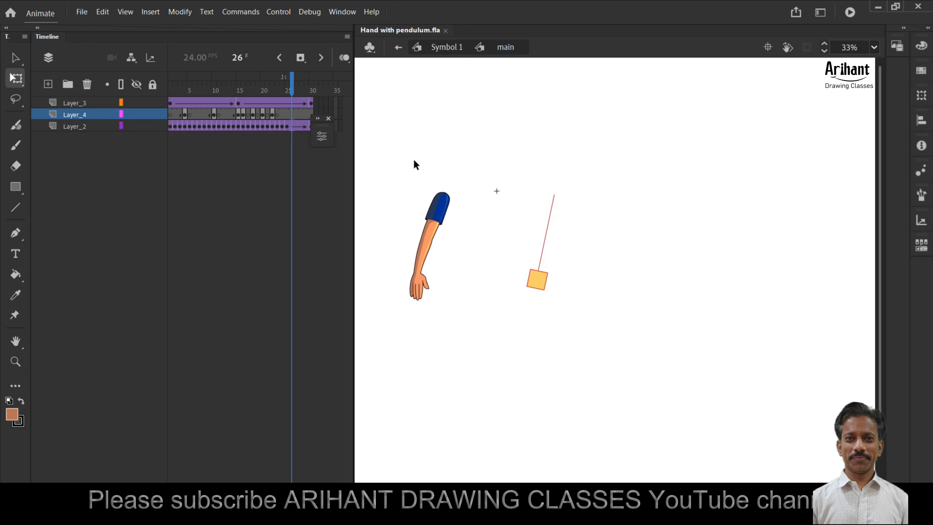
{"action": "scroll", "coordinate": [413, 158], "scroll_direction": "up", "scroll_amount": 4}
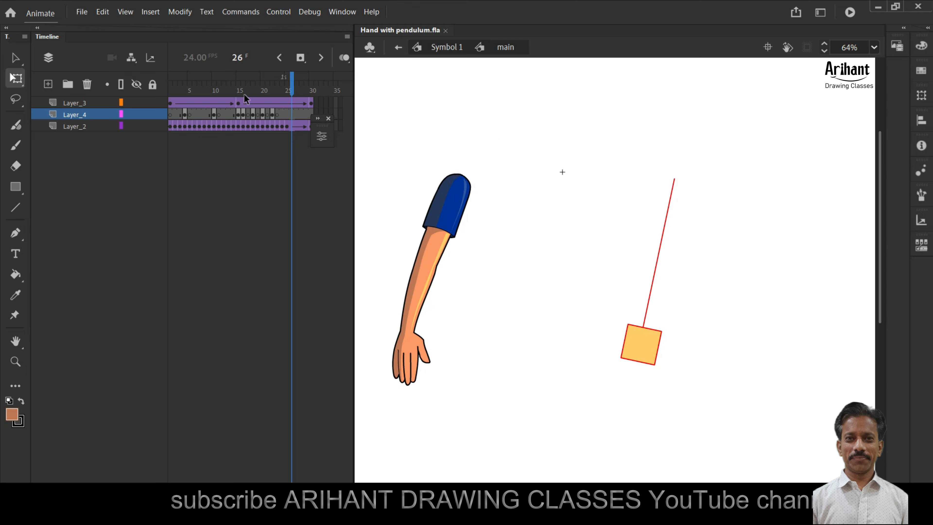
{"action": "left_click", "coordinate": [239, 88]}
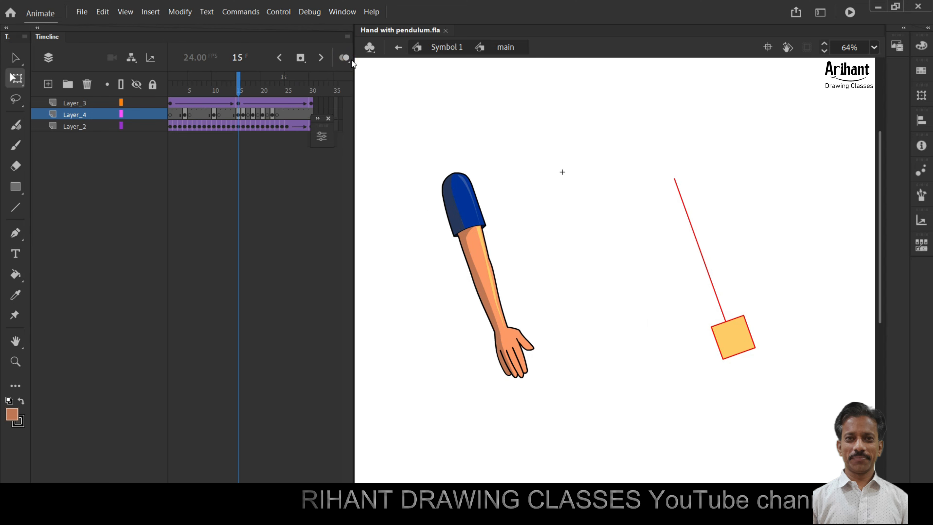
{"action": "left_click", "coordinate": [344, 58]}
{"action": "left_click_drag", "start_coordinate": [225, 86], "coordinate": [120, 87]}
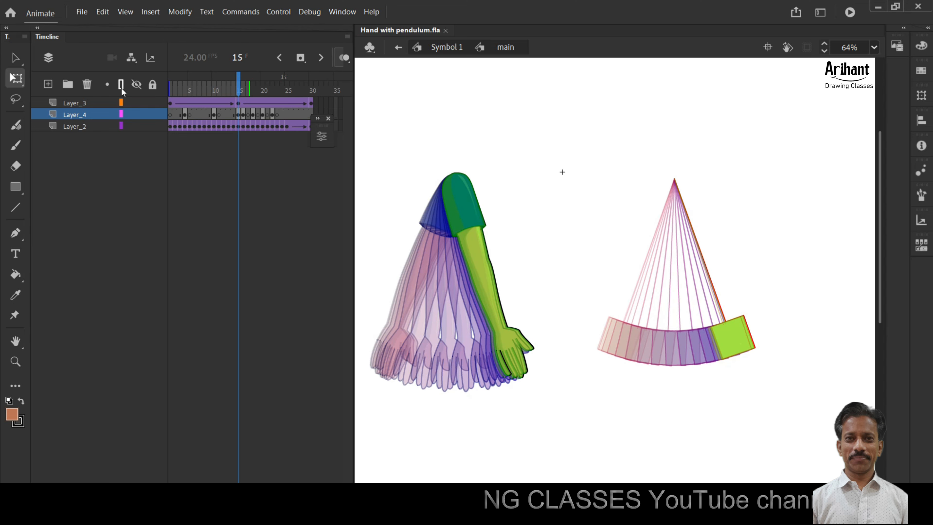
{"action": "left_click_drag", "start_coordinate": [579, 250], "coordinate": [560, 156]}
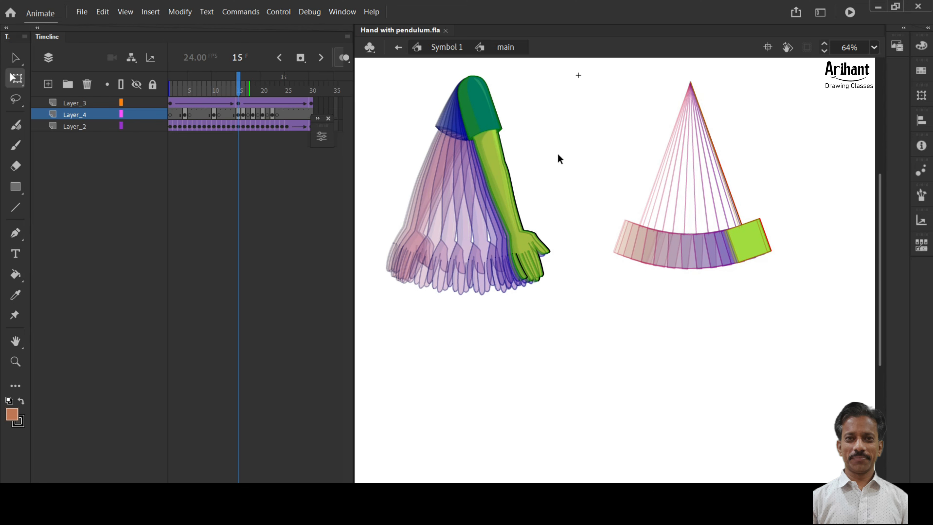